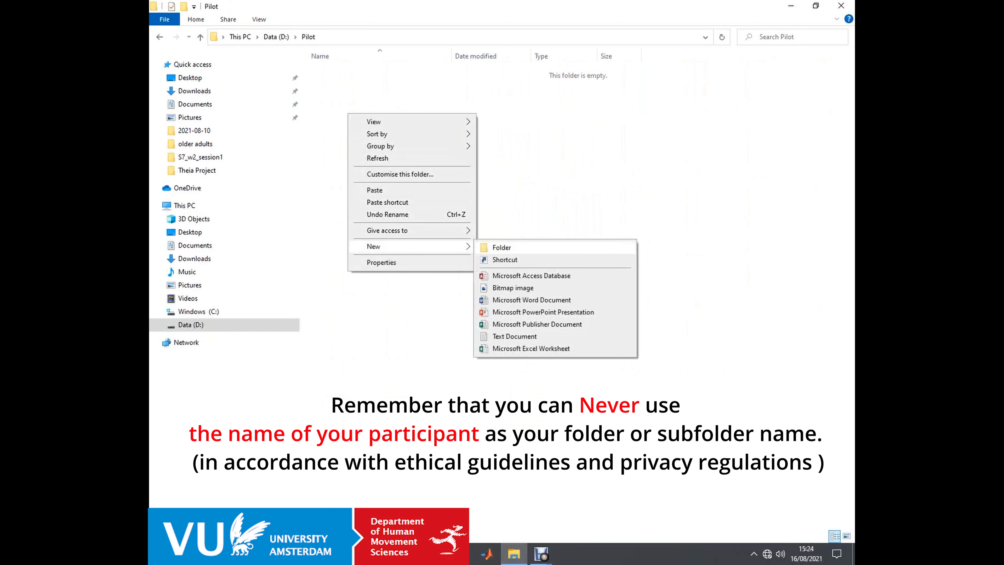
Step: Create a folder named Subject01 inside the Pilot folder on the data drive
{"action": "left_click", "coordinate": [501, 247]}
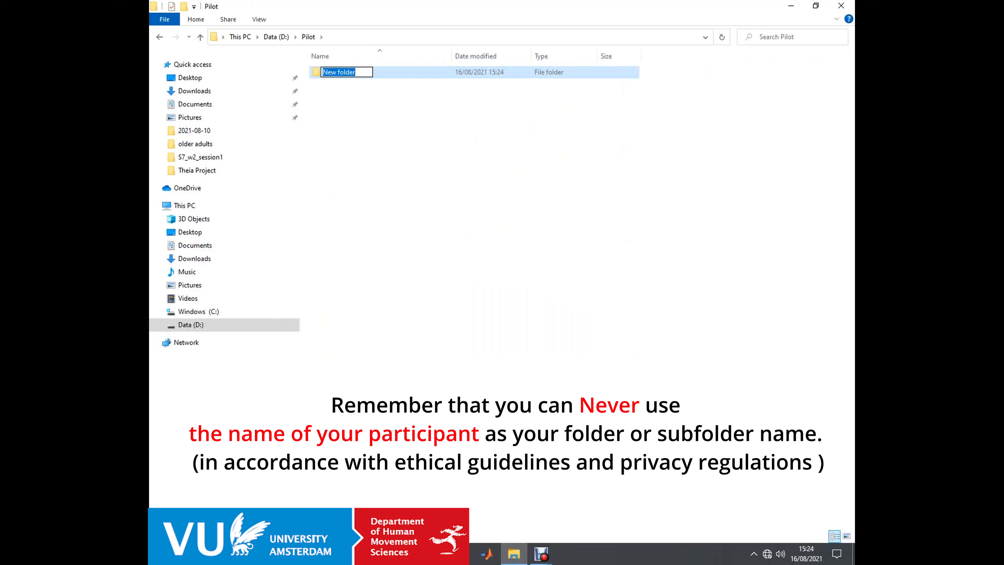
{"action": "type", "text": "Subject01"}
{"action": "key", "text": "Return"}
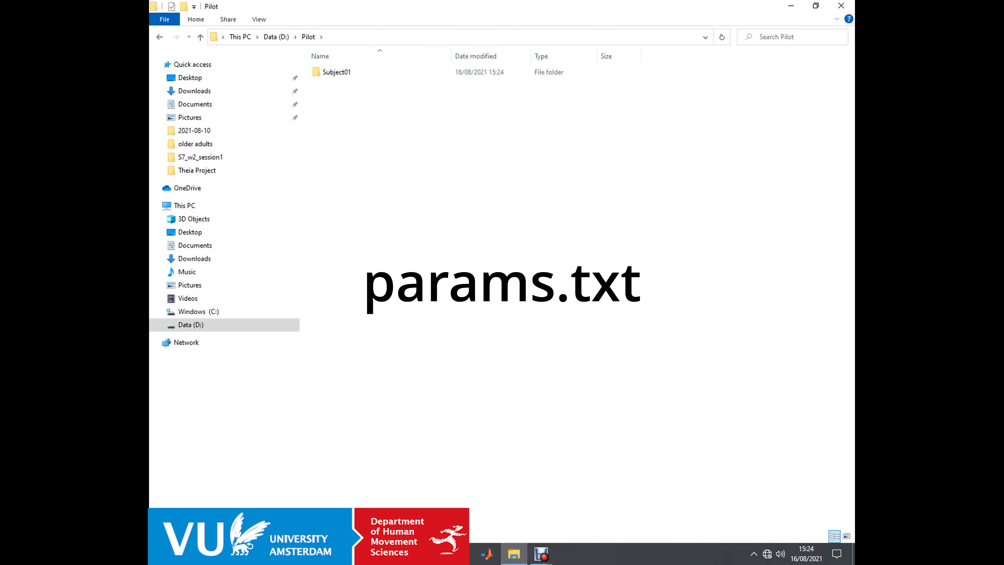
Step: Copy params.txt from the desktop into the Subject01 folder and close the folder window
{"action": "left_click", "coordinate": [790, 6]}
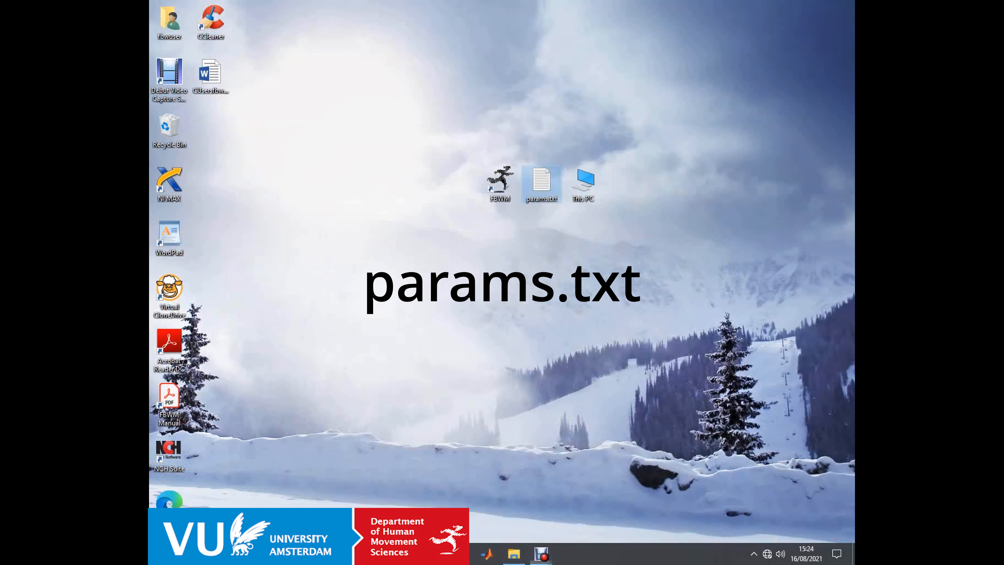
{"action": "right_click", "coordinate": [541, 183]}
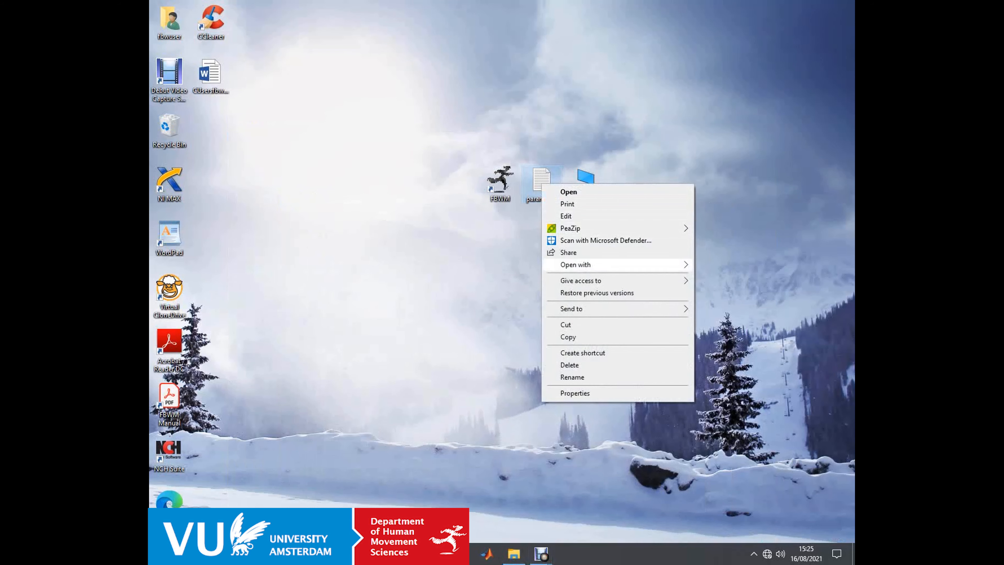
{"action": "left_click", "coordinate": [568, 336]}
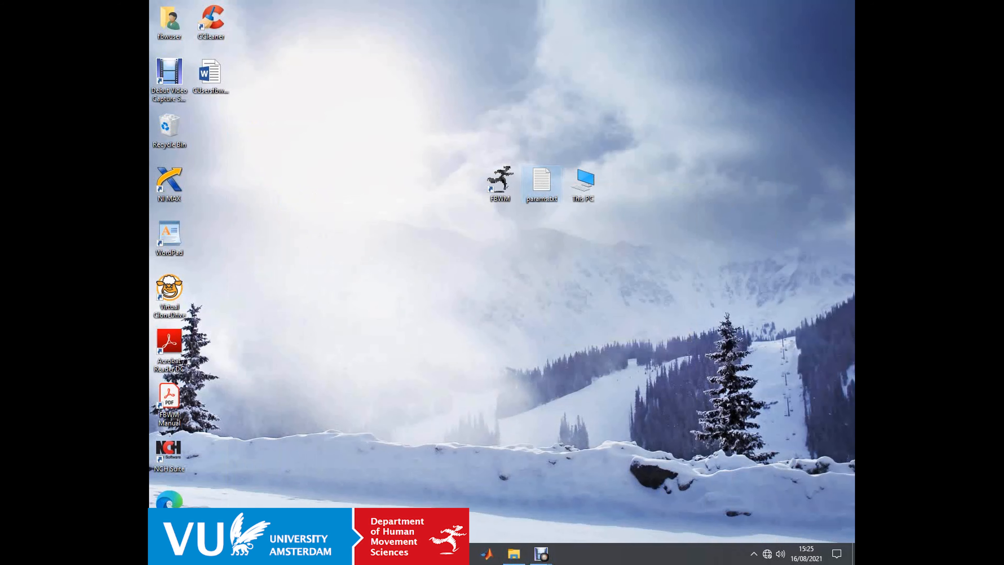
{"action": "left_click", "coordinate": [513, 553]}
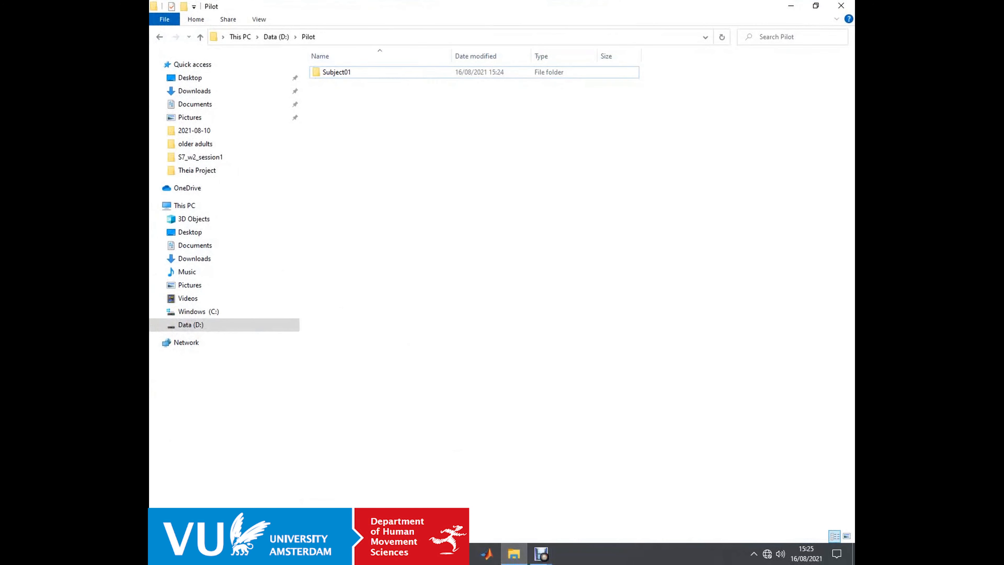
{"action": "double_click", "coordinate": [336, 72]}
{"action": "right_click", "coordinate": [341, 102]}
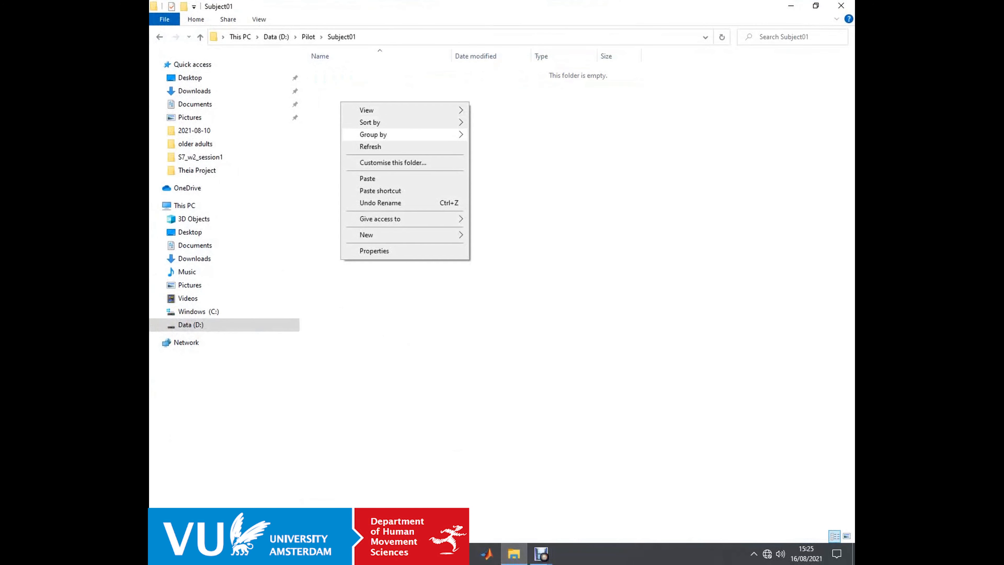
{"action": "left_click", "coordinate": [368, 178]}
{"action": "left_click", "coordinate": [841, 5]}
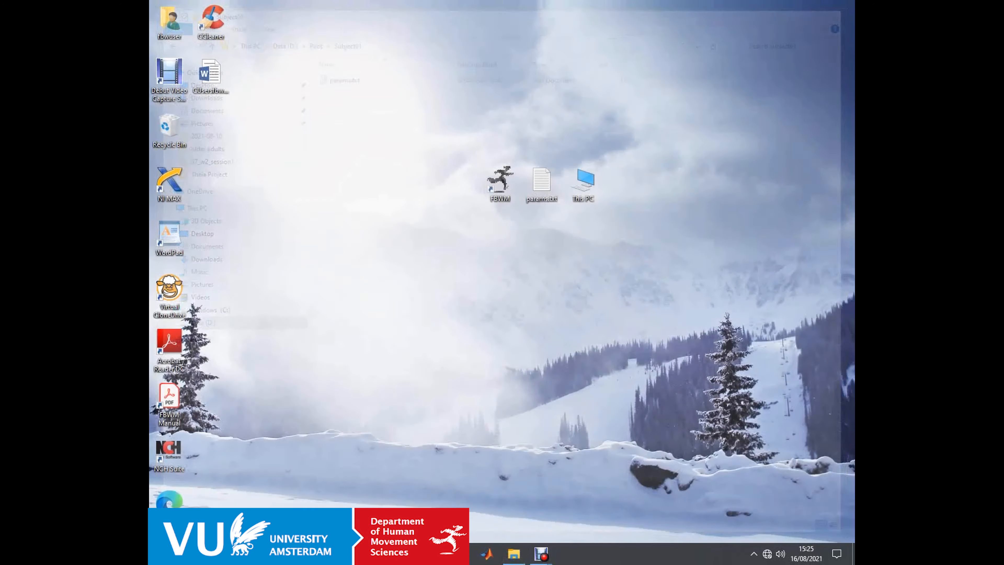
Step: Launch the FBWM measurement program and choose D:\Pilot\Subject01 as the path for the data files
{"action": "double_click", "coordinate": [500, 184]}
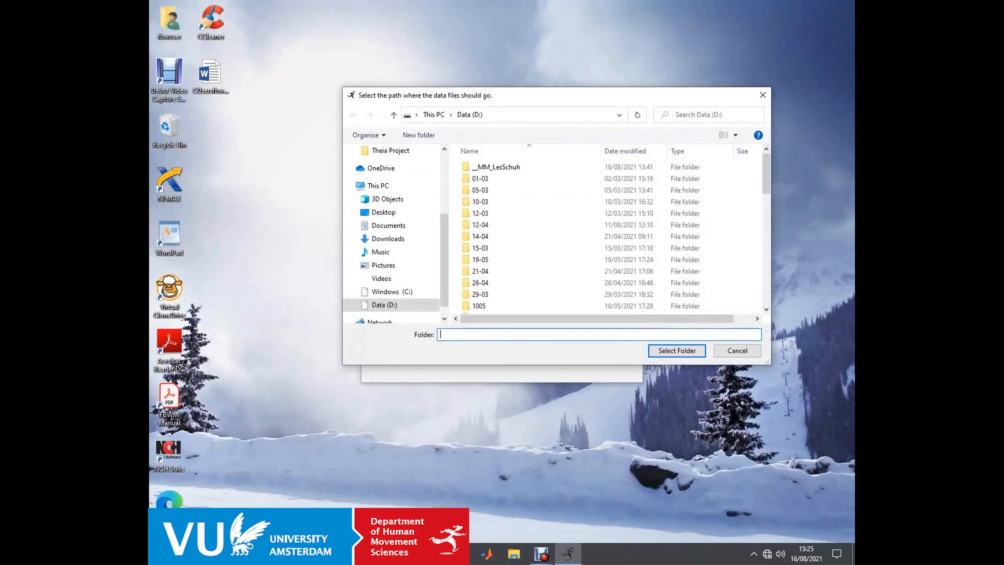
{"action": "left_click", "coordinate": [480, 190]}
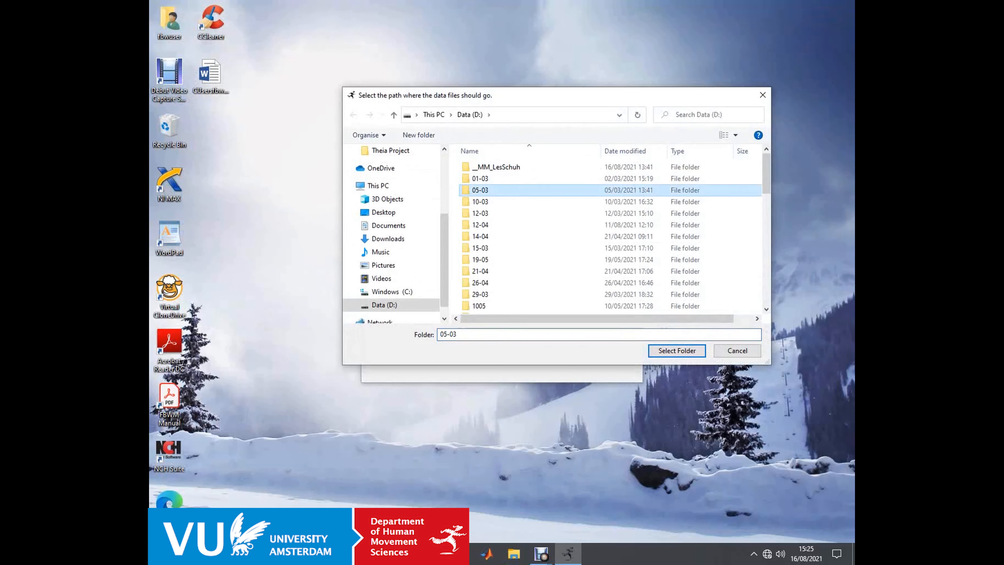
{"action": "scroll", "coordinate": [514, 174], "scroll_direction": "down", "scroll_amount": 12}
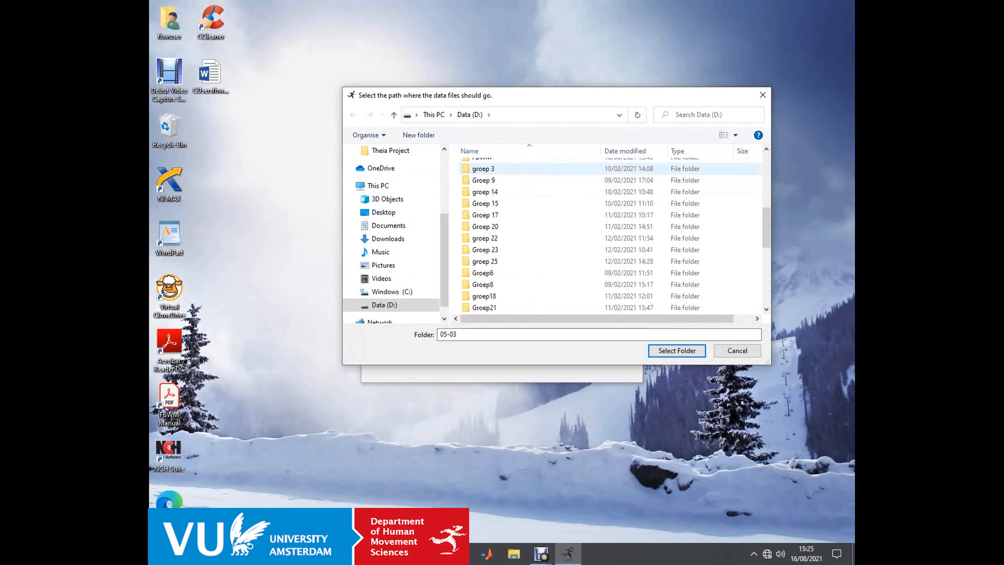
{"action": "left_click", "coordinate": [479, 169]}
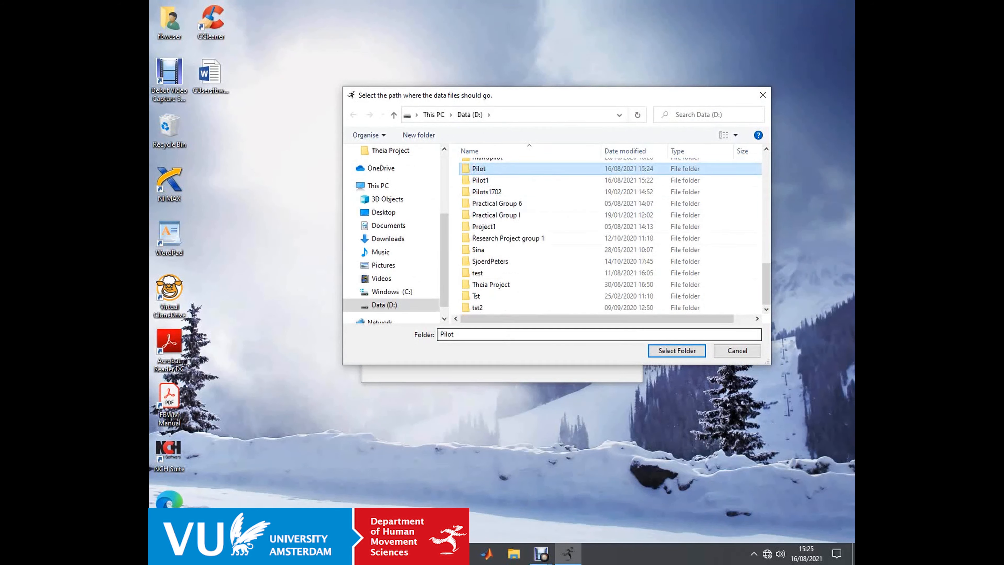
{"action": "double_click", "coordinate": [479, 169]}
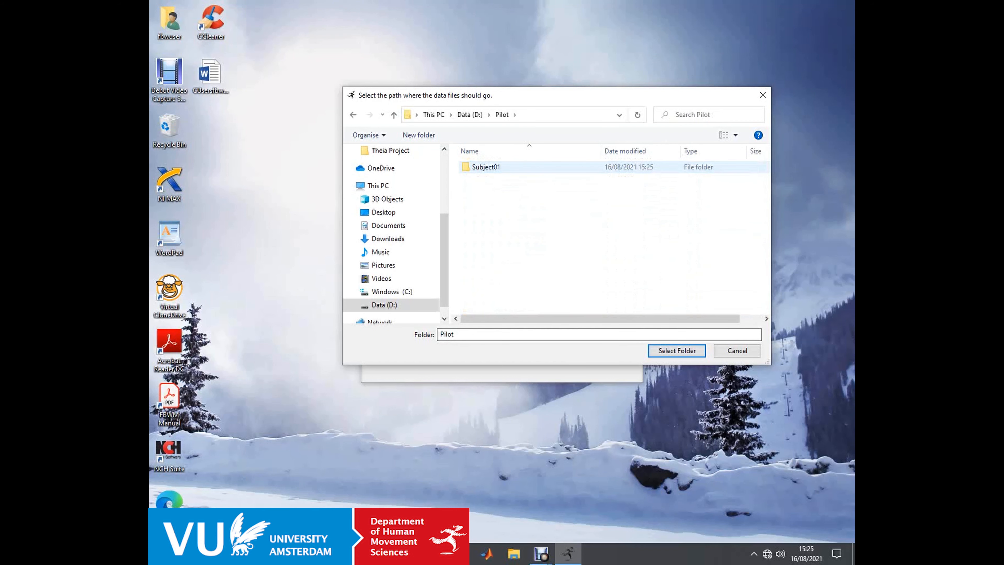
{"action": "double_click", "coordinate": [479, 169]}
{"action": "left_click", "coordinate": [677, 350]}
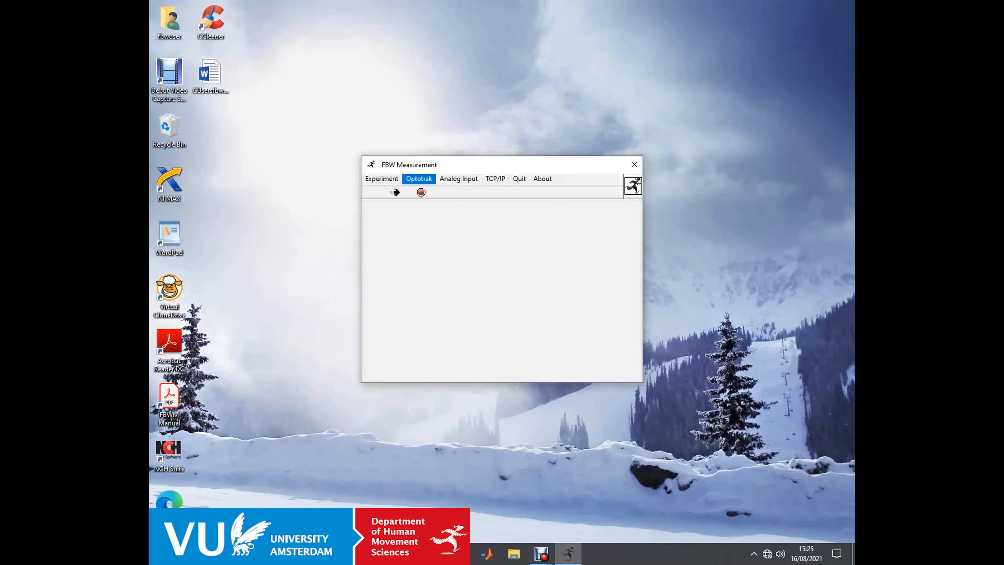
Step: Run Determine Optotrak Configuration twice to check the cameras' connection to the system unit, acknowledging each report
{"action": "key", "text": "Left"}
{"action": "key", "text": "Right"}
{"action": "key", "text": "Down"}
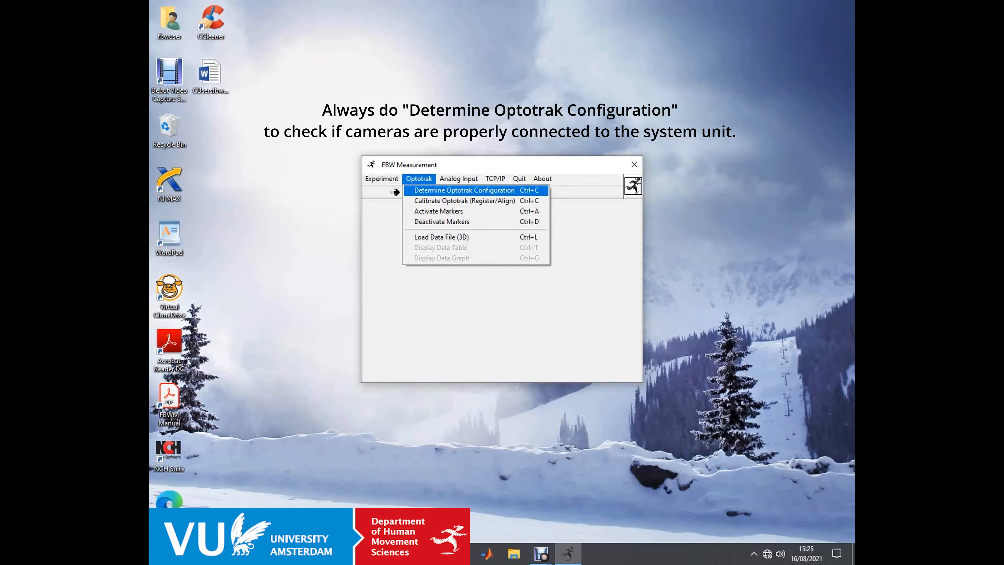
{"action": "key", "text": "Return"}
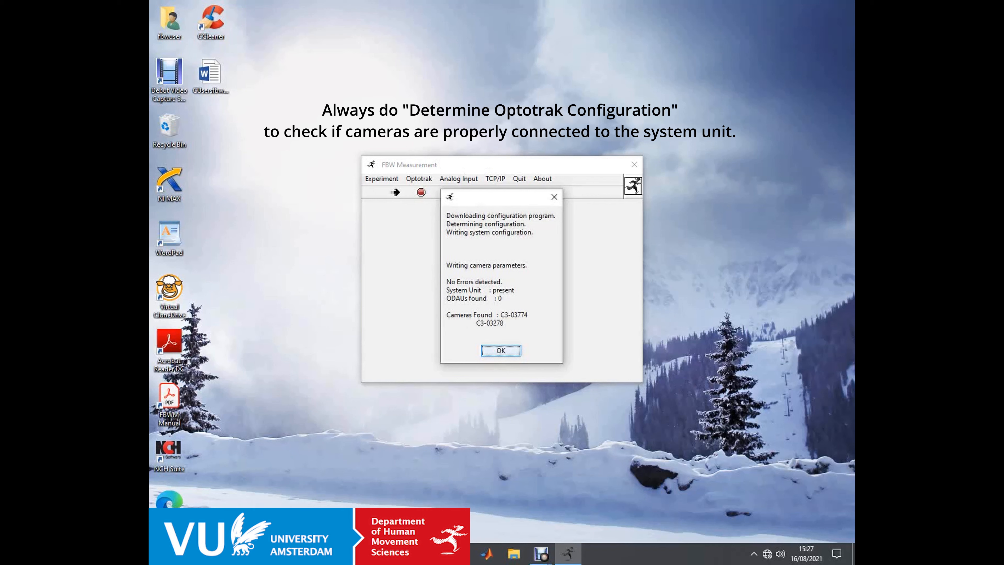
{"action": "key", "text": "Return"}
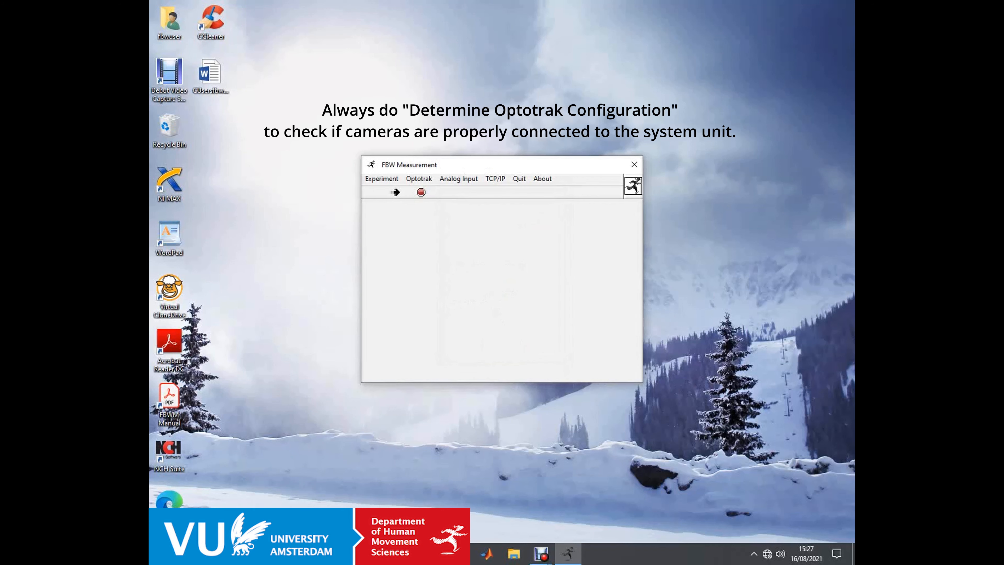
{"action": "key", "text": "alt+o"}
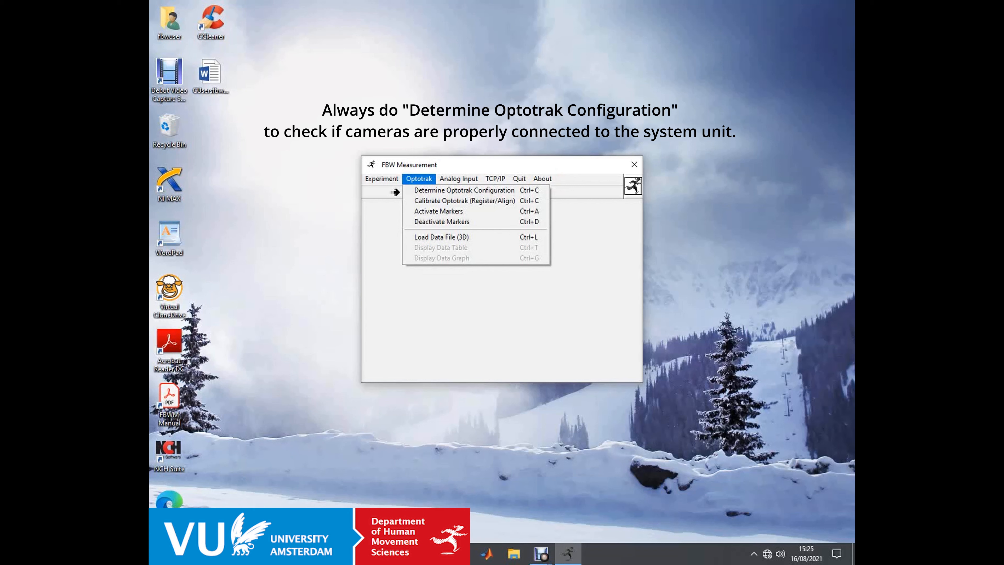
{"action": "key", "text": "Down"}
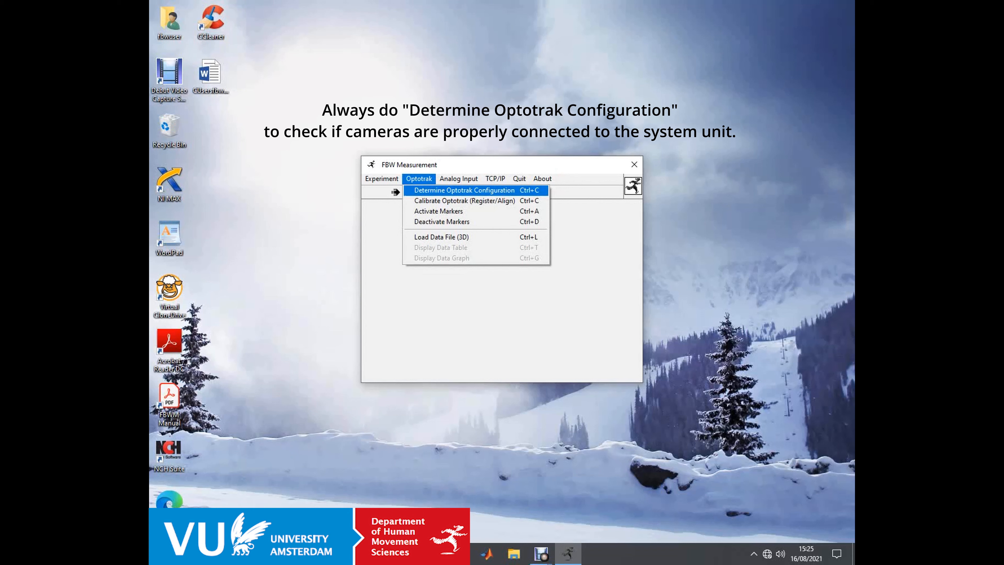
{"action": "key", "text": "Return"}
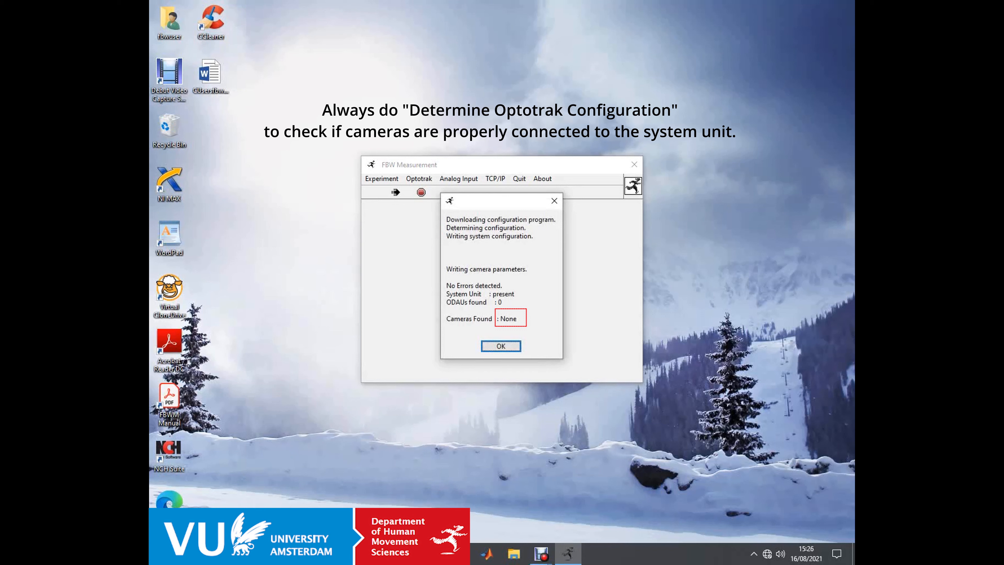
{"action": "key", "text": "Return"}
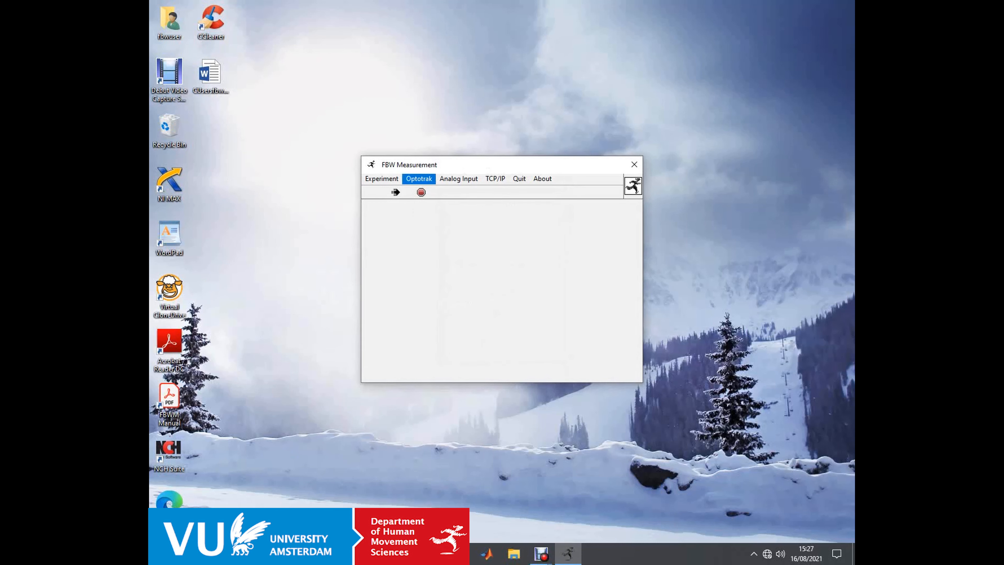
Step: Open the Optotrak register/align calibration and start collecting data in Register mode with standard.cam as input camera file
{"action": "left_click", "coordinate": [419, 178]}
{"action": "key", "text": "Down"}
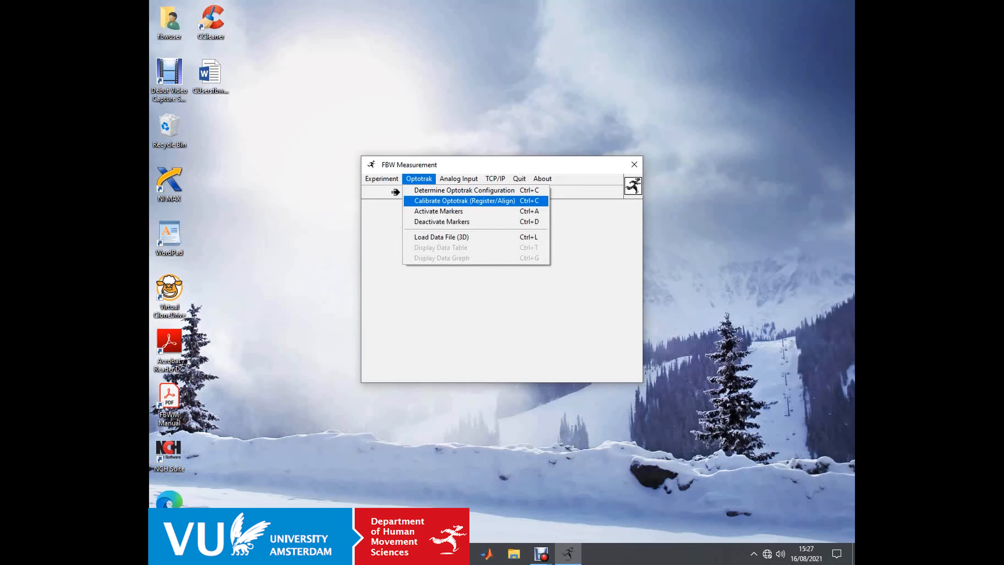
{"action": "key", "text": "Return"}
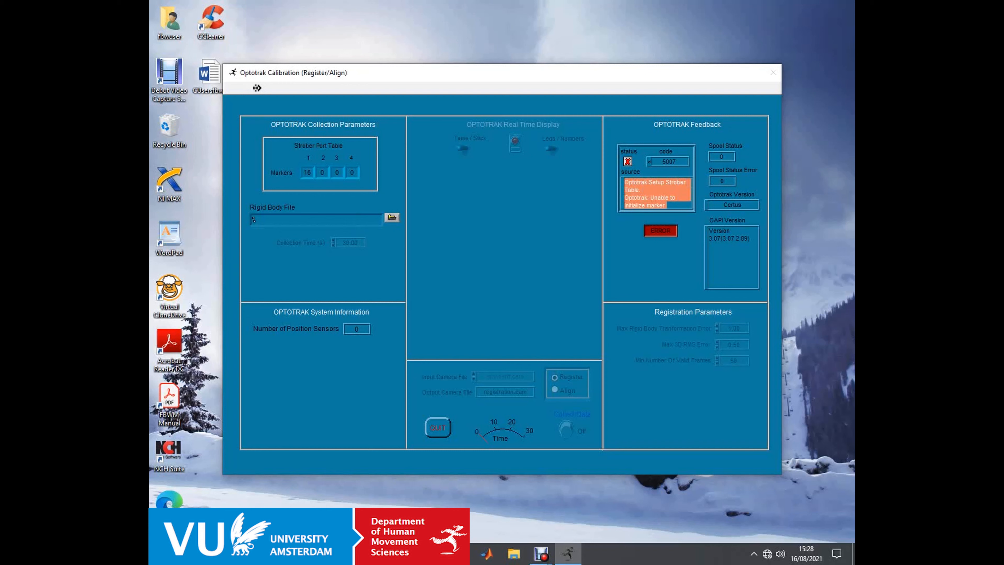
{"action": "key", "text": "alt+Tab"}
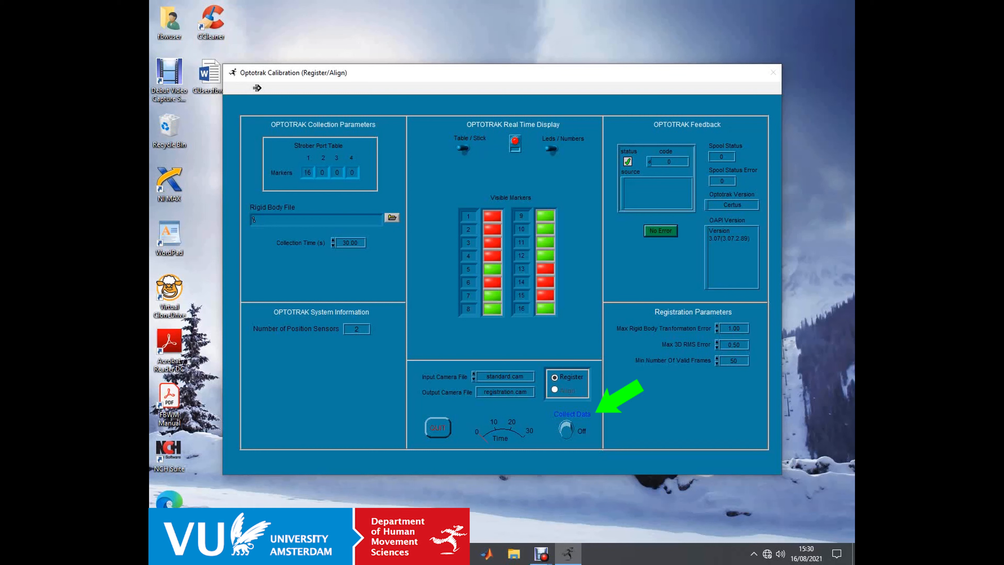
{"action": "left_click", "coordinate": [566, 429]}
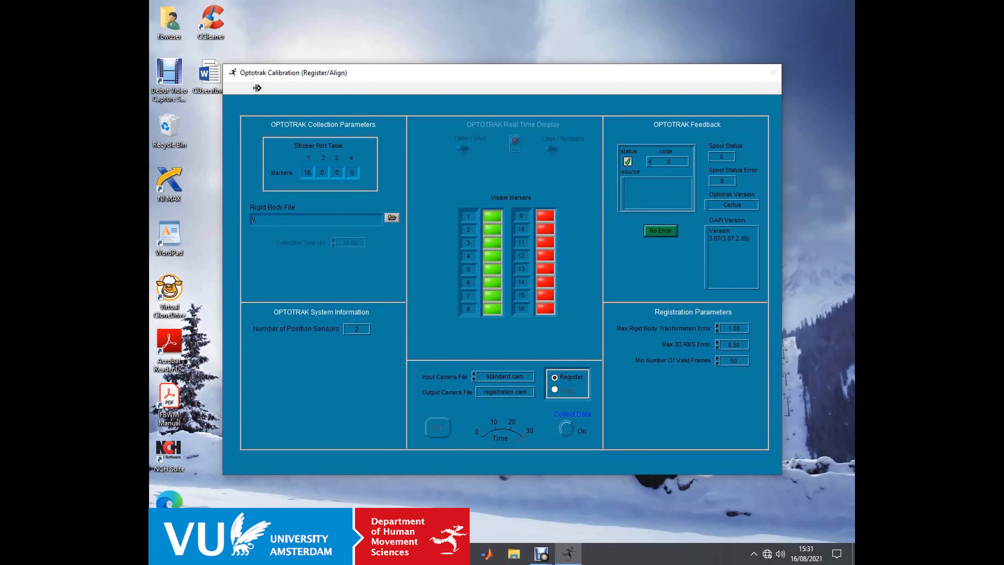
Step: Register the Optotrak system using the rigid body file CU-01165.rig and acknowledge the report
{"action": "left_click", "coordinate": [392, 218]}
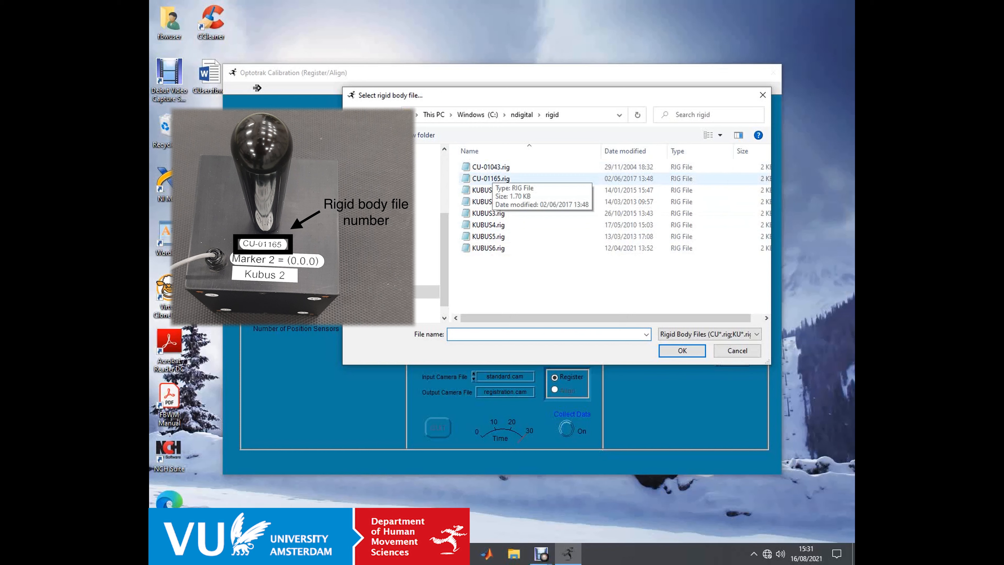
{"action": "left_click", "coordinate": [491, 179]}
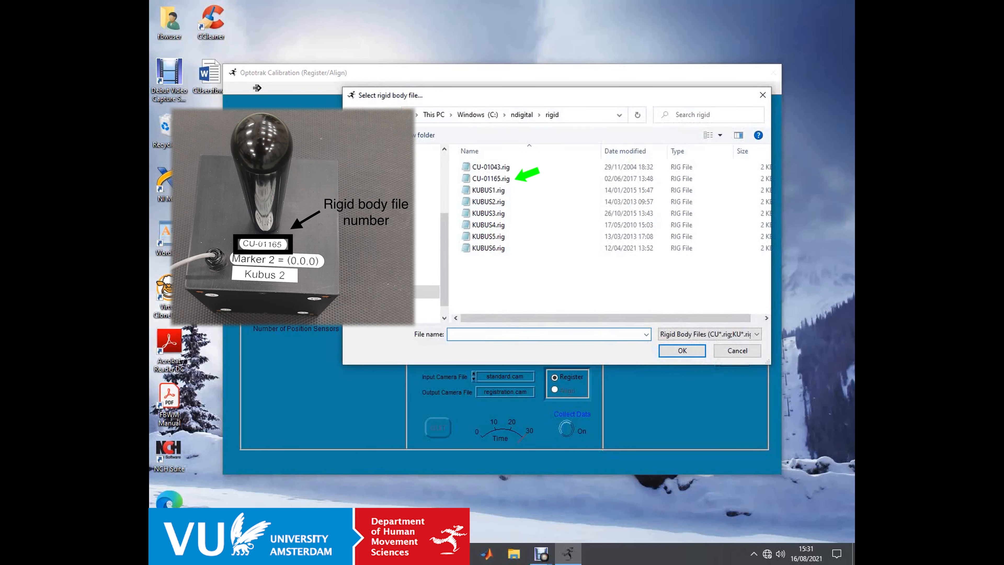
{"action": "left_click", "coordinate": [491, 179]}
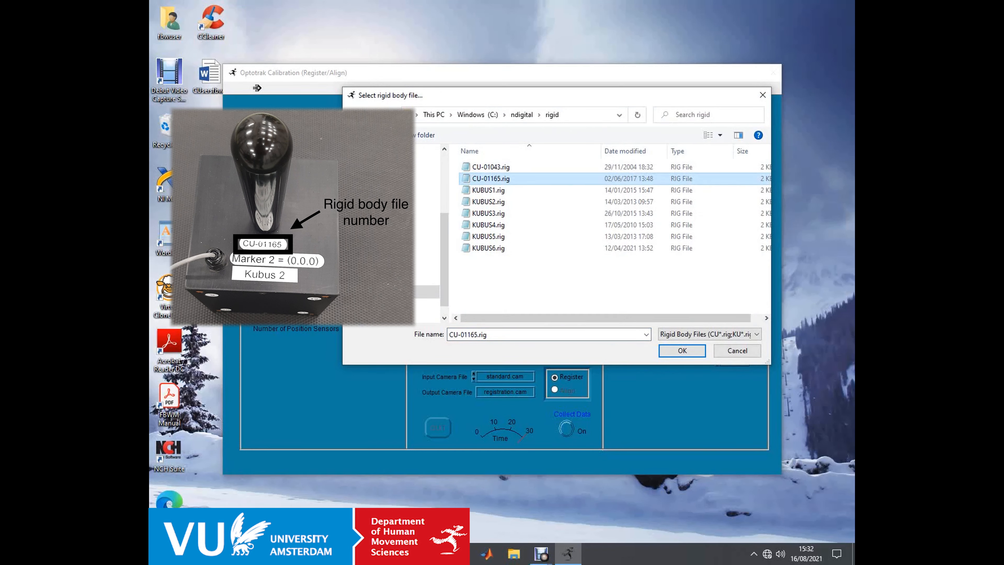
{"action": "left_click", "coordinate": [682, 350]}
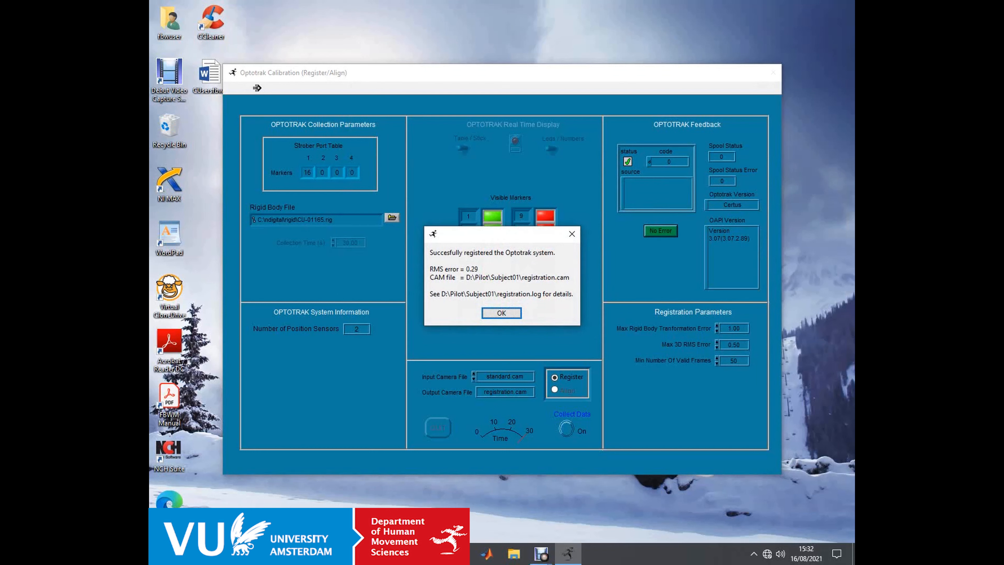
{"action": "key", "text": "Return"}
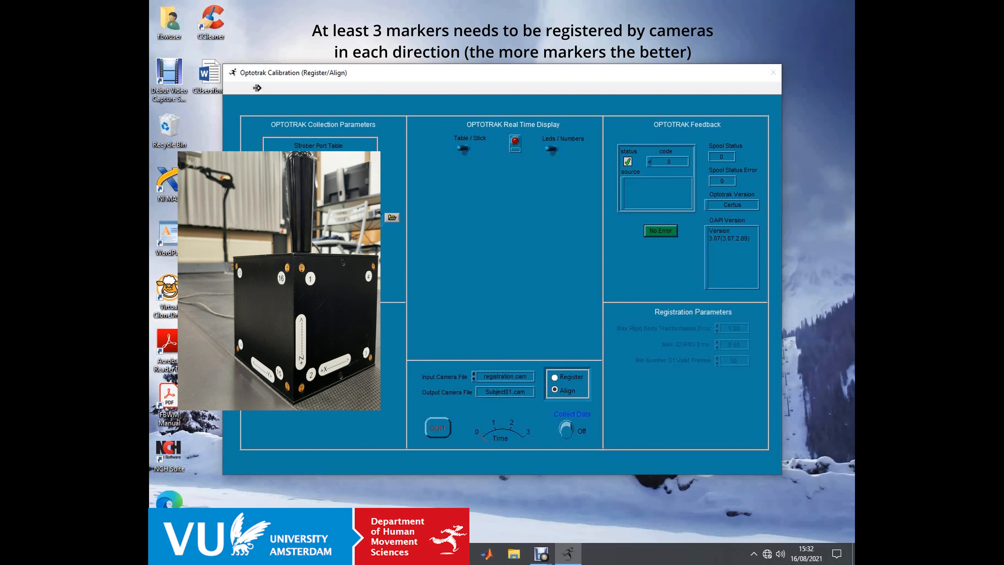
Step: Collect the alignment data, accept Subject01.cam as the camera file for future measurements, and quit the calibration
{"action": "left_click", "coordinate": [566, 429]}
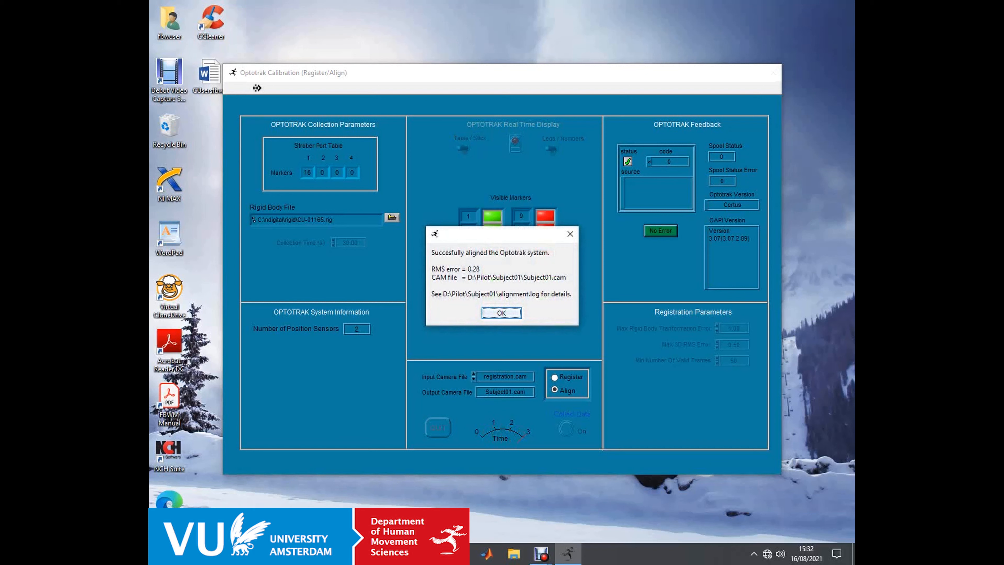
{"action": "key", "text": "Return"}
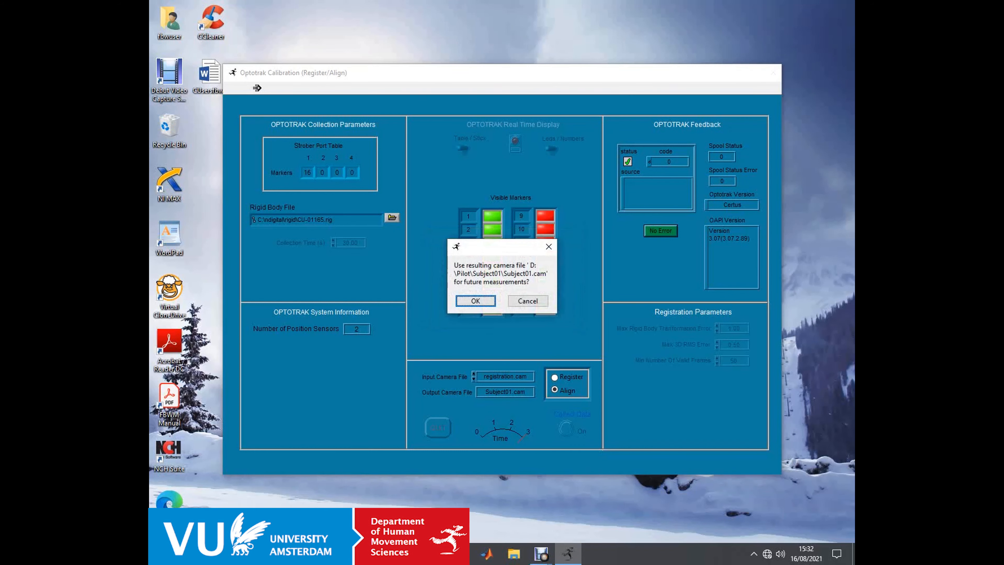
{"action": "key", "text": "Return"}
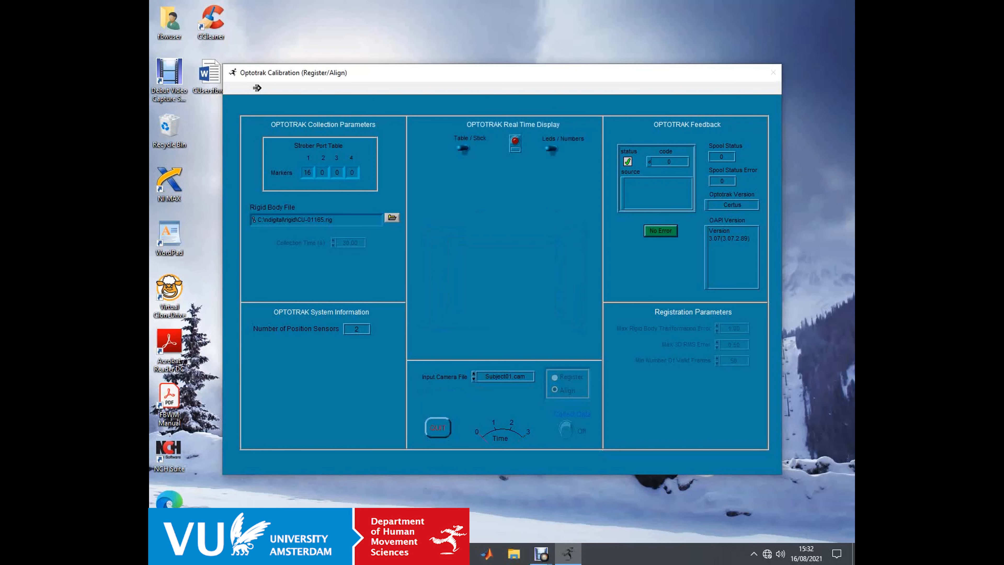
{"action": "left_click", "coordinate": [437, 427]}
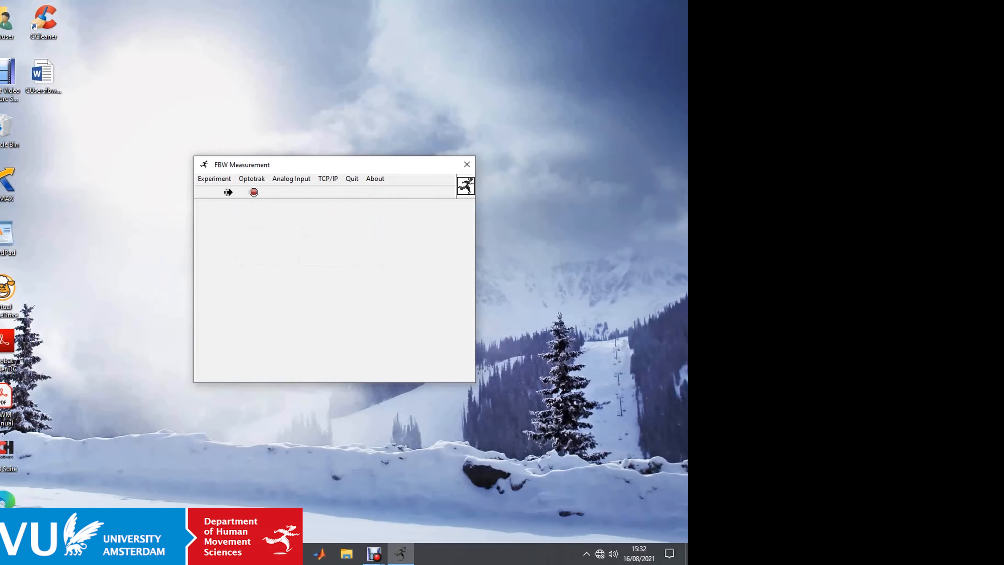
Step: Open the experiment's Set Parameters dialog and look through its Optotrak and Analog Input settings
{"action": "key", "text": "alt+e"}
{"action": "key", "text": "Down"}
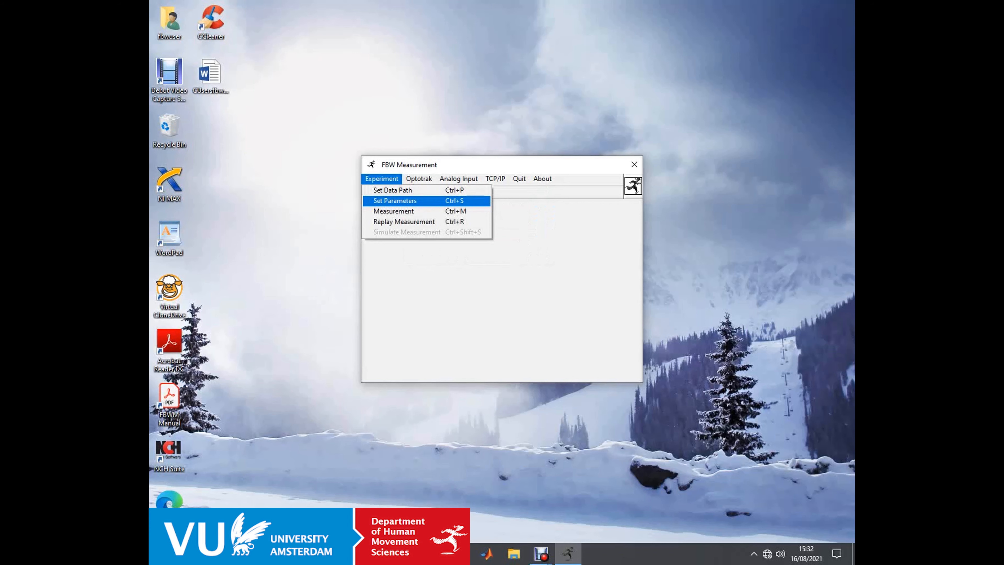
{"action": "key", "text": "Return"}
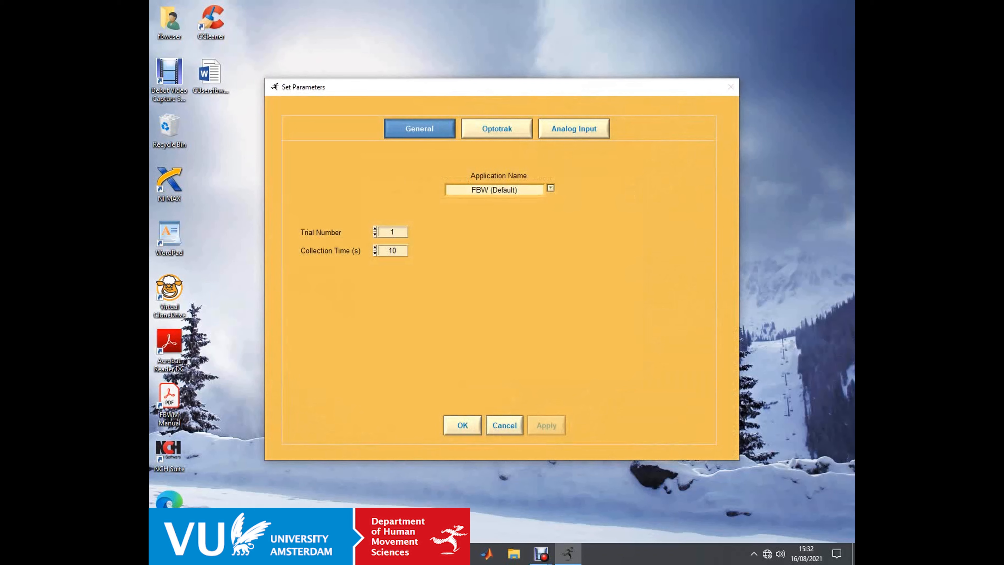
{"action": "left_click", "coordinate": [497, 128]}
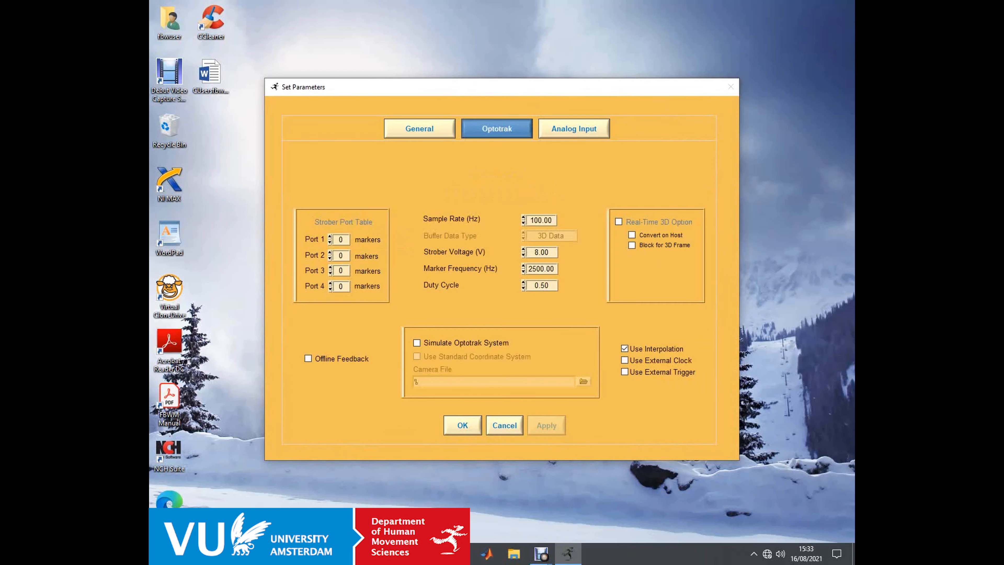
{"action": "left_click", "coordinate": [574, 129]}
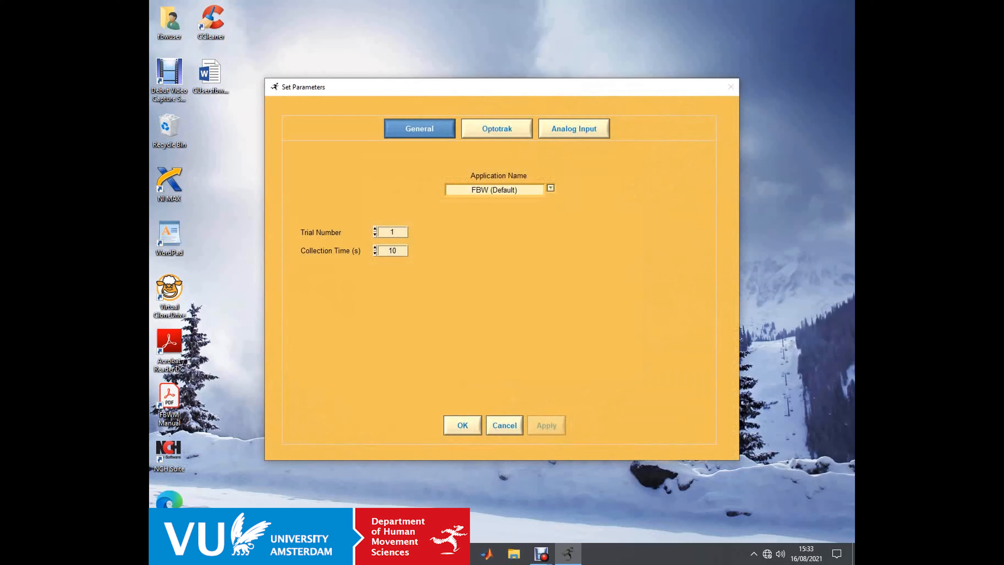
Step: Review the trial number and collection time in the general parameters
{"action": "double_click", "coordinate": [393, 232]}
{"action": "double_click", "coordinate": [394, 231]}
{"action": "key", "text": "Tab"}
{"action": "left_click_drag", "start_coordinate": [396, 251], "coordinate": [392, 251]}
Step: Disable Optotrak and enable it again in the Optotrak parameters
{"action": "left_click", "coordinate": [497, 129]}
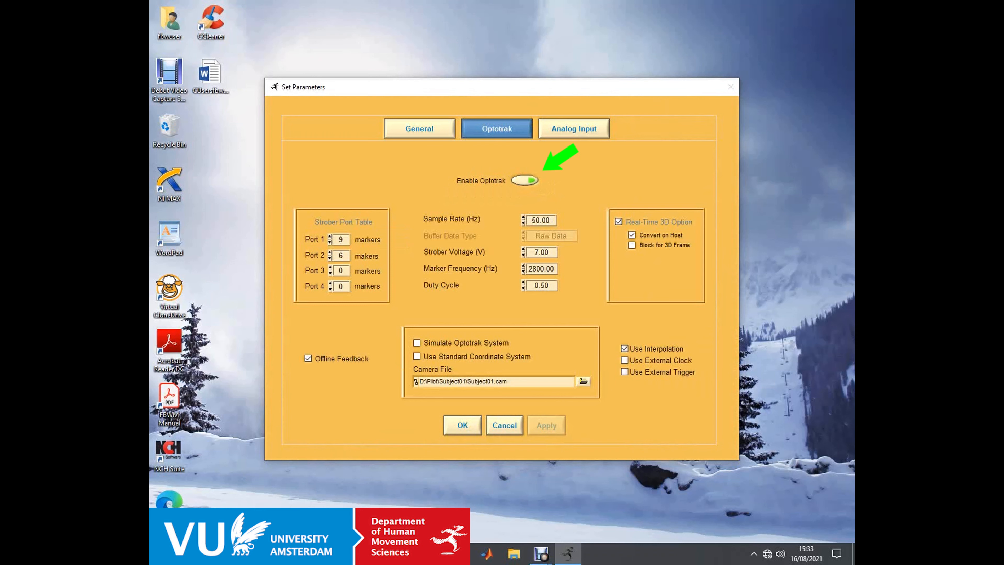
{"action": "left_click", "coordinate": [525, 180]}
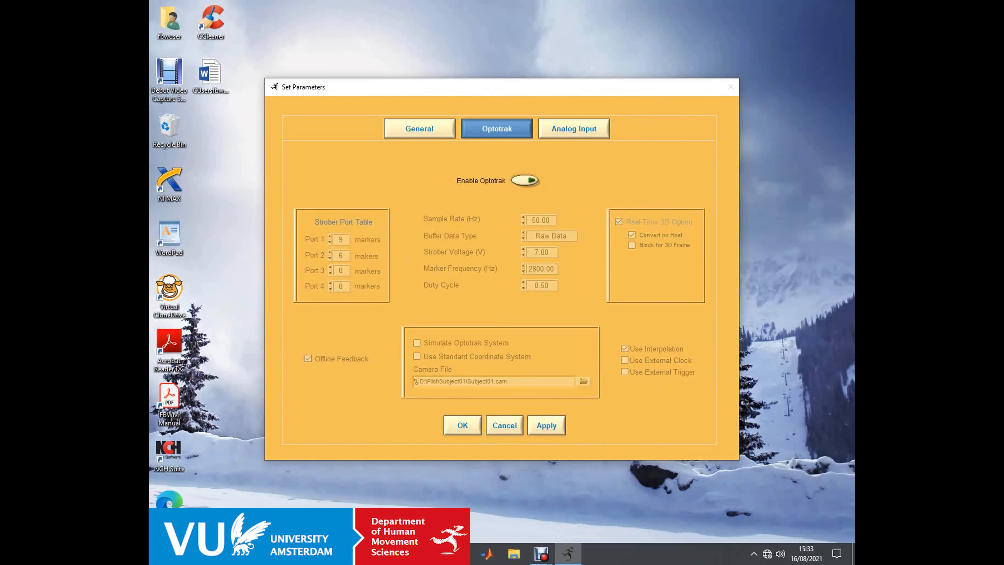
{"action": "left_click", "coordinate": [525, 180]}
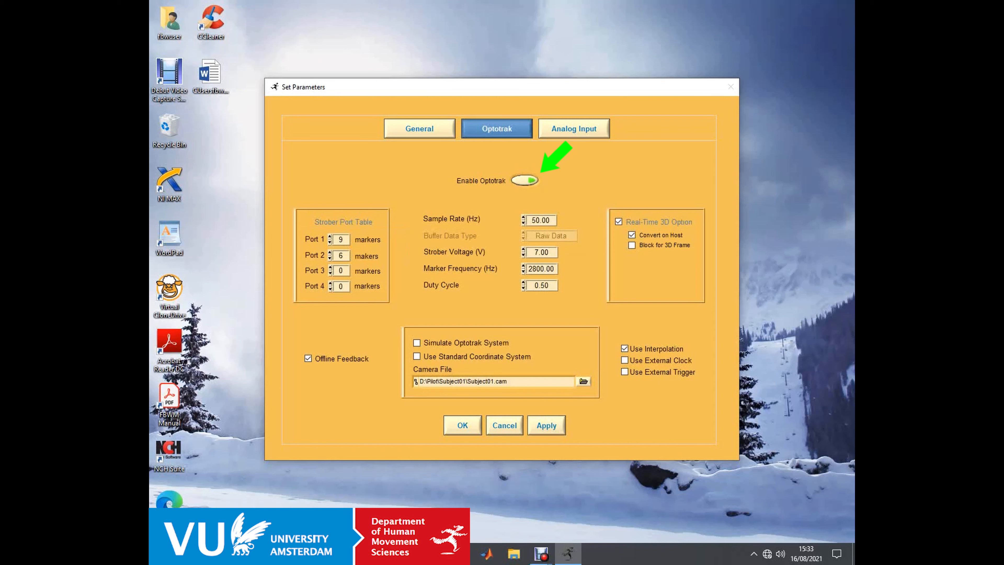
Step: Check the Optotrak sample rate and the number of markers assigned to strober ports 1 and 2
{"action": "left_click_drag", "start_coordinate": [540, 221], "coordinate": [532, 220]}
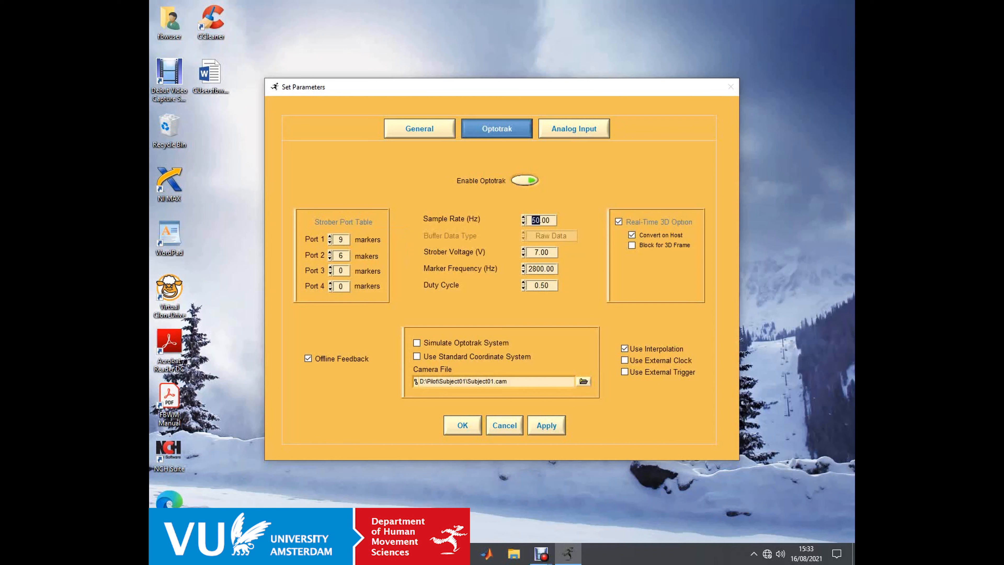
{"action": "left_click", "coordinate": [535, 220]}
{"action": "left_click_drag", "start_coordinate": [344, 240], "coordinate": [338, 239]}
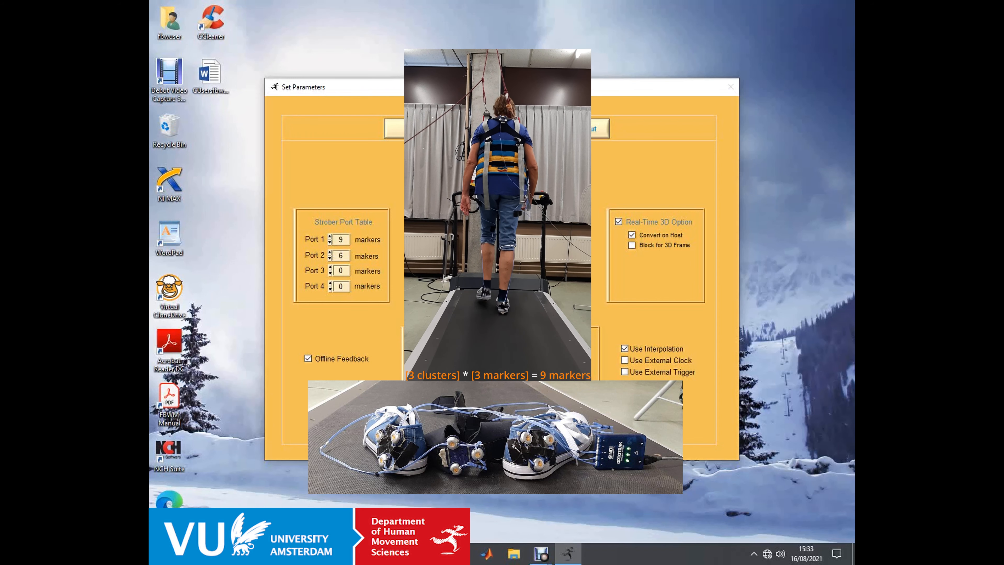
{"action": "left_click", "coordinate": [340, 239]}
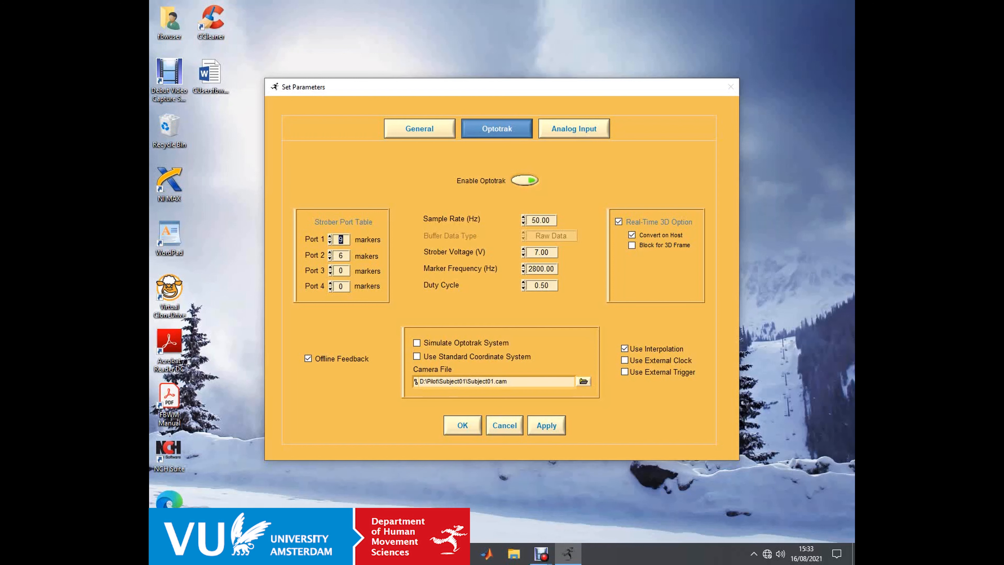
{"action": "left_click", "coordinate": [340, 256]}
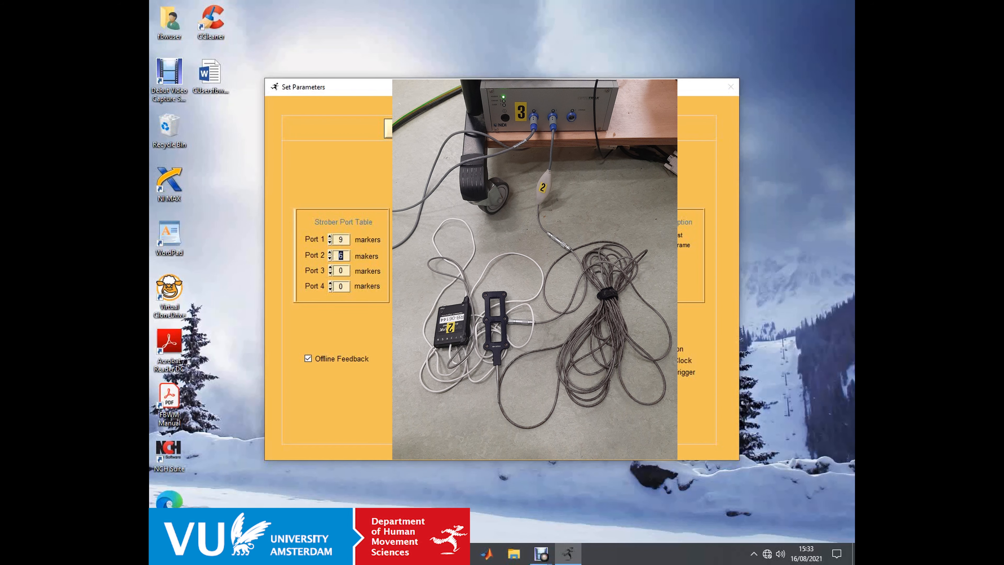
Step: Set the Optotrak sample rate to 50 Hz
{"action": "left_click_drag", "start_coordinate": [540, 220], "coordinate": [531, 220]}
{"action": "type", "text": "50"}
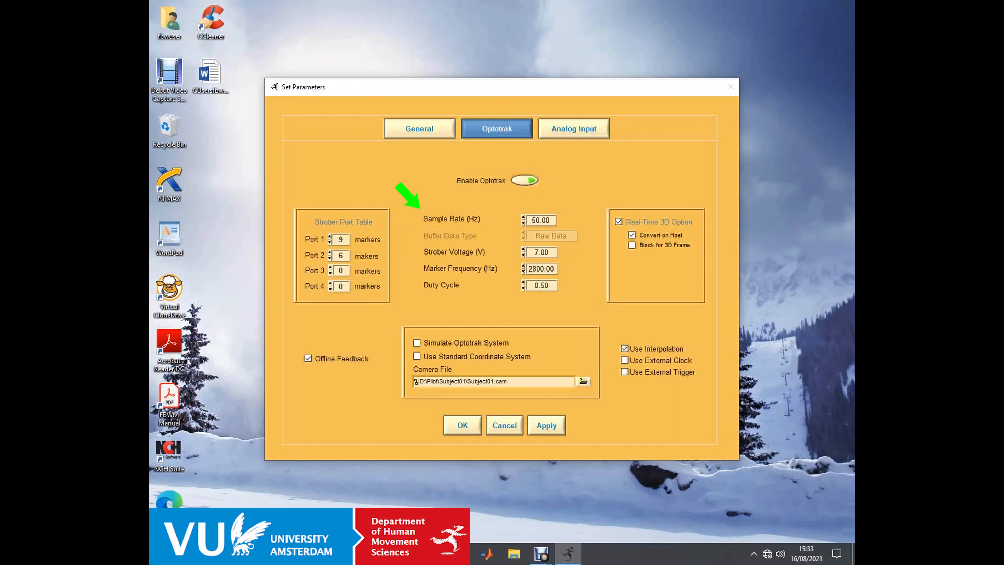
{"action": "double_click", "coordinate": [538, 220]}
{"action": "left_click", "coordinate": [540, 221]}
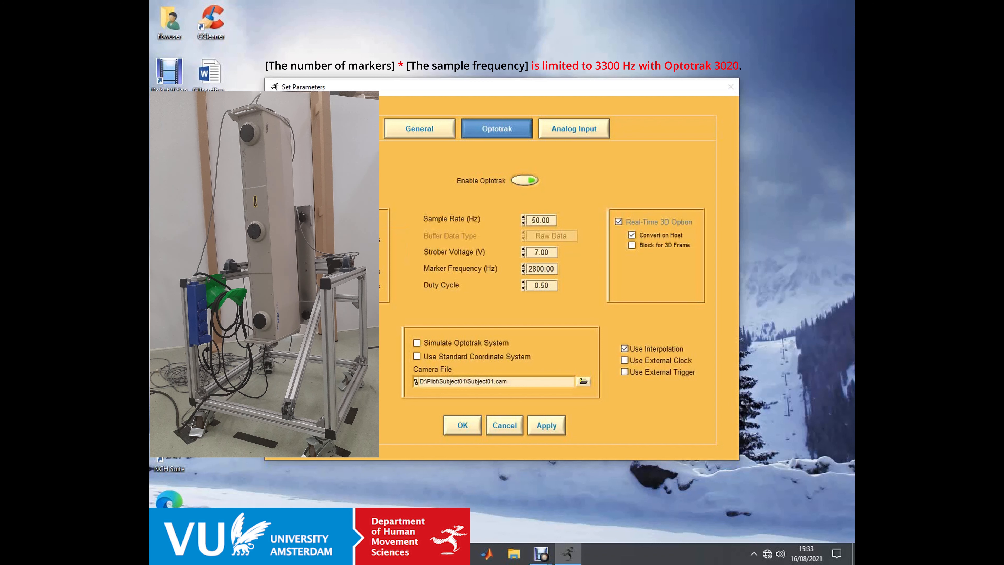
{"action": "left_click_drag", "start_coordinate": [541, 220], "coordinate": [531, 220]}
{"action": "left_click", "coordinate": [540, 220]}
{"action": "left_click_drag", "start_coordinate": [541, 221], "coordinate": [532, 221]}
{"action": "left_click", "coordinate": [541, 221]}
{"action": "left_click_drag", "start_coordinate": [541, 221], "coordinate": [531, 221]}
{"action": "left_click", "coordinate": [540, 221]}
{"action": "left_click_drag", "start_coordinate": [540, 220], "coordinate": [531, 220]}
{"action": "left_click", "coordinate": [540, 221]}
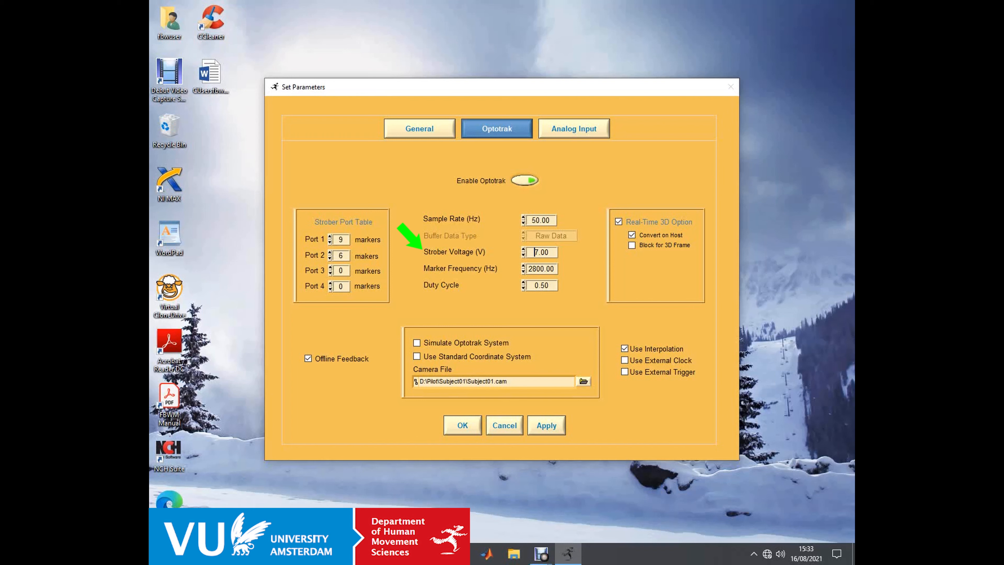
Step: Review the strober voltage, marker frequency and duty cycle in the Optotrak parameters
{"action": "left_click_drag", "start_coordinate": [535, 252], "coordinate": [539, 252]}
{"action": "key", "text": "Tab"}
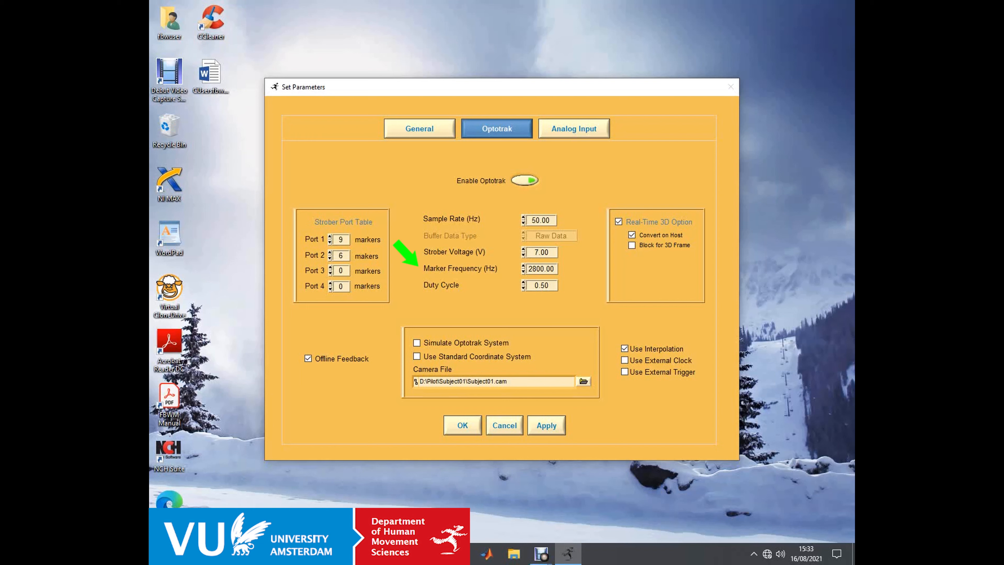
{"action": "left_click_drag", "start_coordinate": [529, 269], "coordinate": [556, 269]}
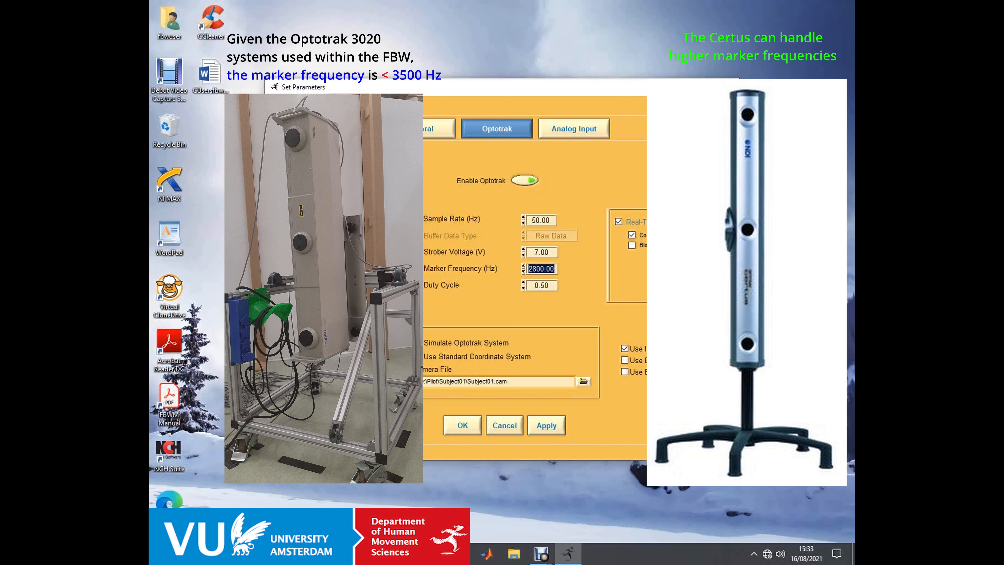
{"action": "left_click_drag", "start_coordinate": [550, 269], "coordinate": [555, 269]}
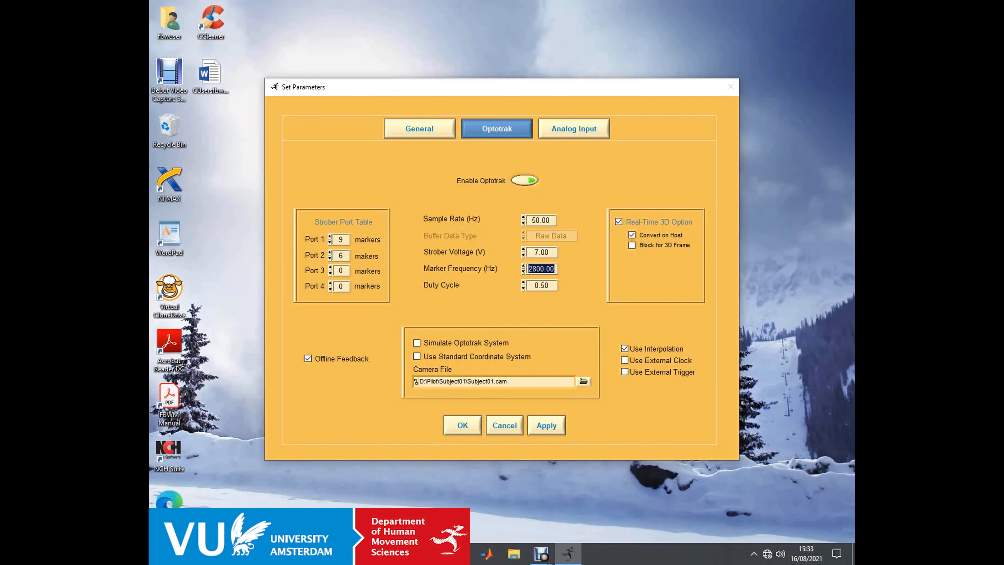
{"action": "left_click", "coordinate": [547, 285]}
Step: Enable force plate 1 in the analog input parameters and disable it again
{"action": "left_click", "coordinate": [574, 128]}
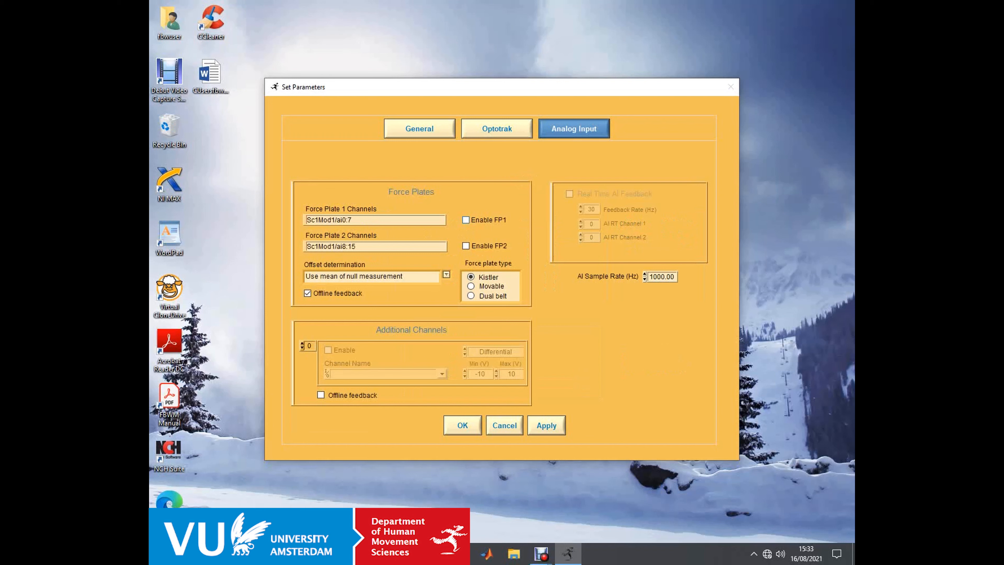
{"action": "left_click", "coordinate": [466, 220]}
{"action": "left_click", "coordinate": [465, 219]}
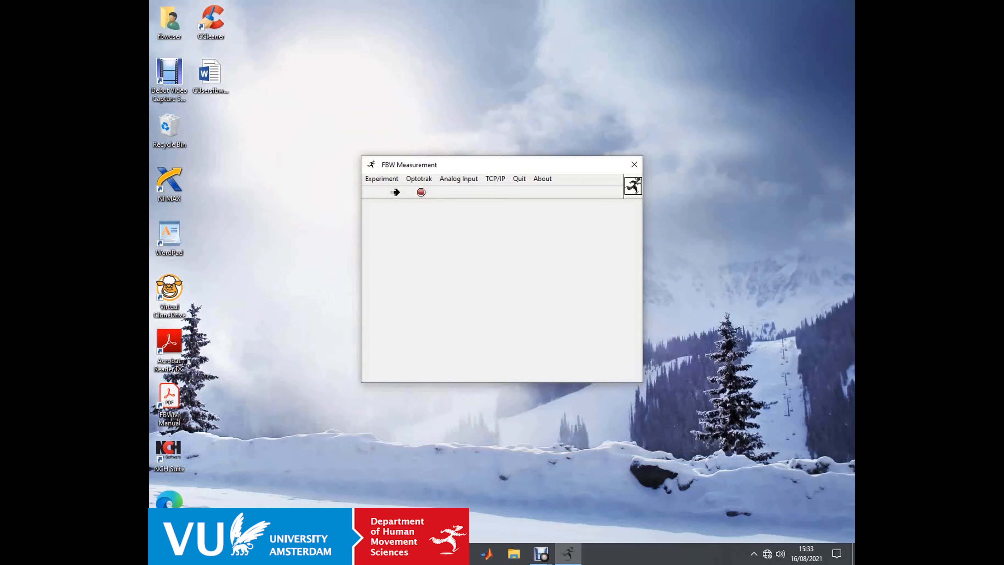
Step: Open the experiment's Measurement window and examine the error source text in the Optotrak feedback
{"action": "left_click", "coordinate": [381, 179]}
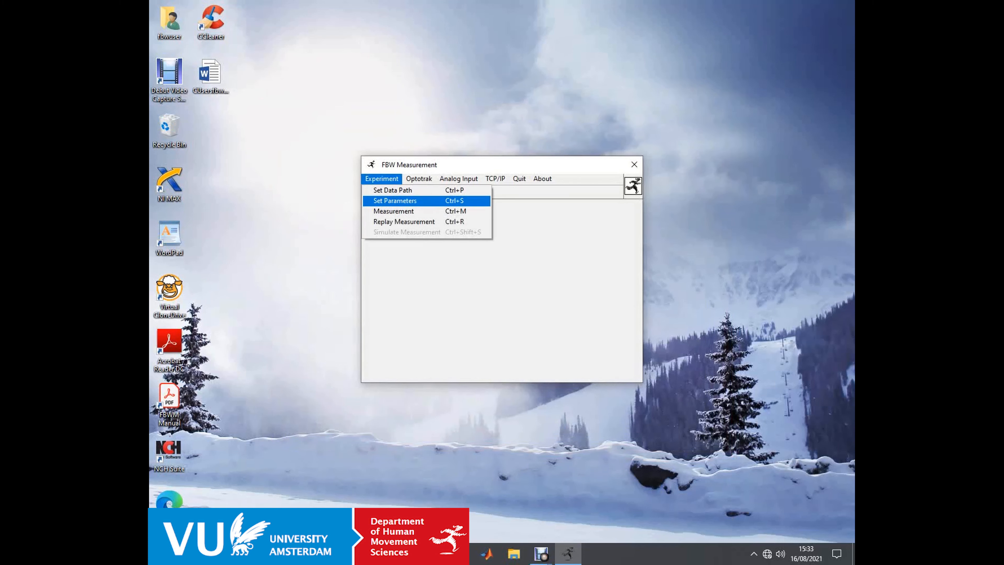
{"action": "key", "text": "Down"}
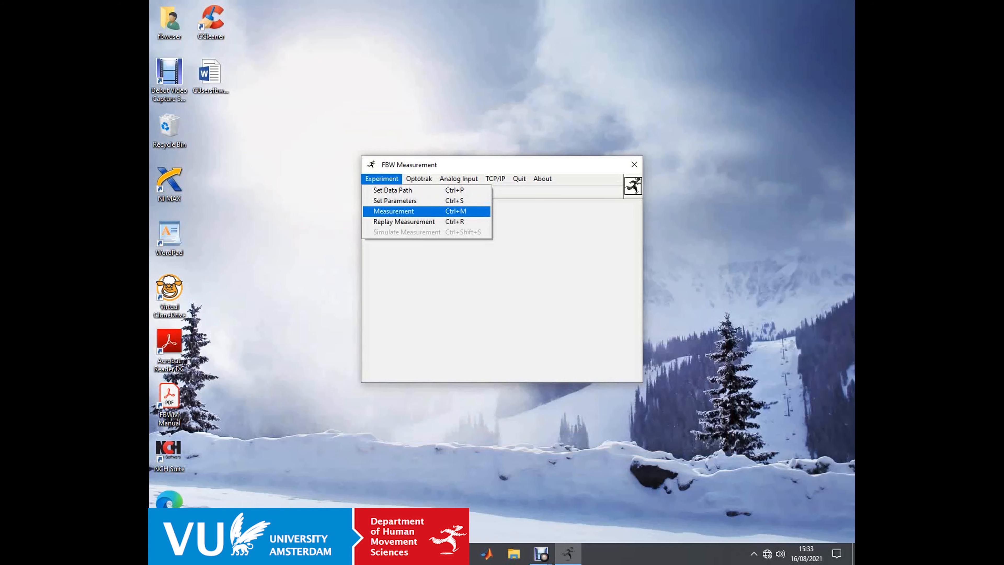
{"action": "key", "text": "Return"}
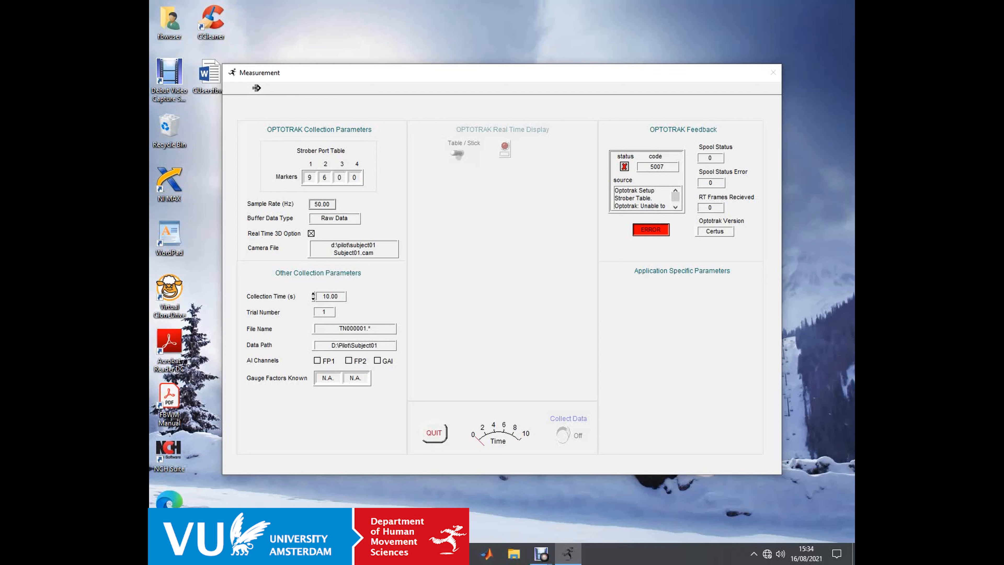
{"action": "left_click_drag", "start_coordinate": [614, 191], "coordinate": [670, 208]}
{"action": "left_click", "coordinate": [675, 207]}
{"action": "left_click", "coordinate": [615, 199]}
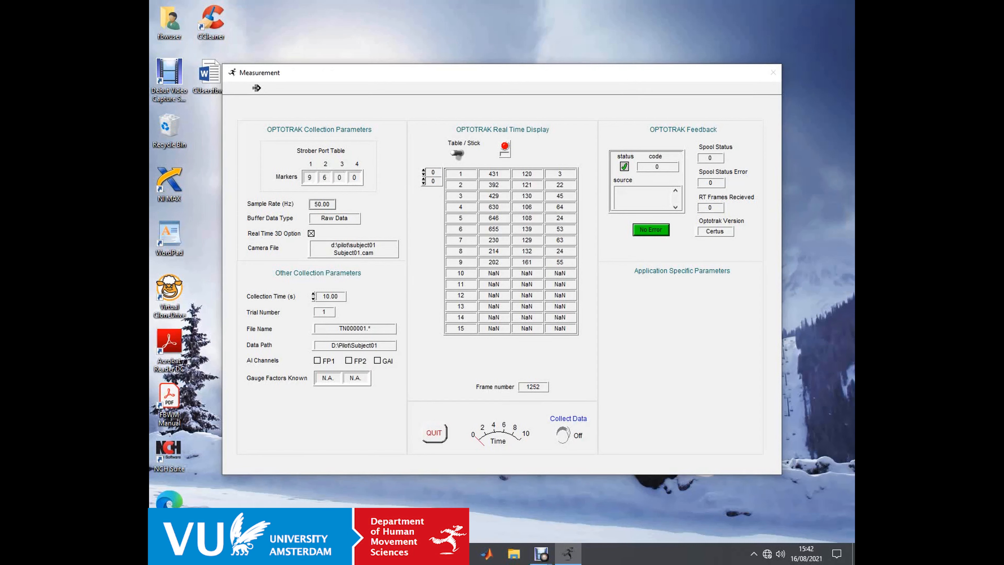
Step: Set the measurement's collection time to 50 s
{"action": "double_click", "coordinate": [330, 297]}
{"action": "key", "text": "Up"}
{"action": "key", "text": "Up"}
{"action": "key", "text": "Up"}
{"action": "key", "text": "Up"}
{"action": "key", "text": "Up"}
{"action": "key", "text": "Up"}
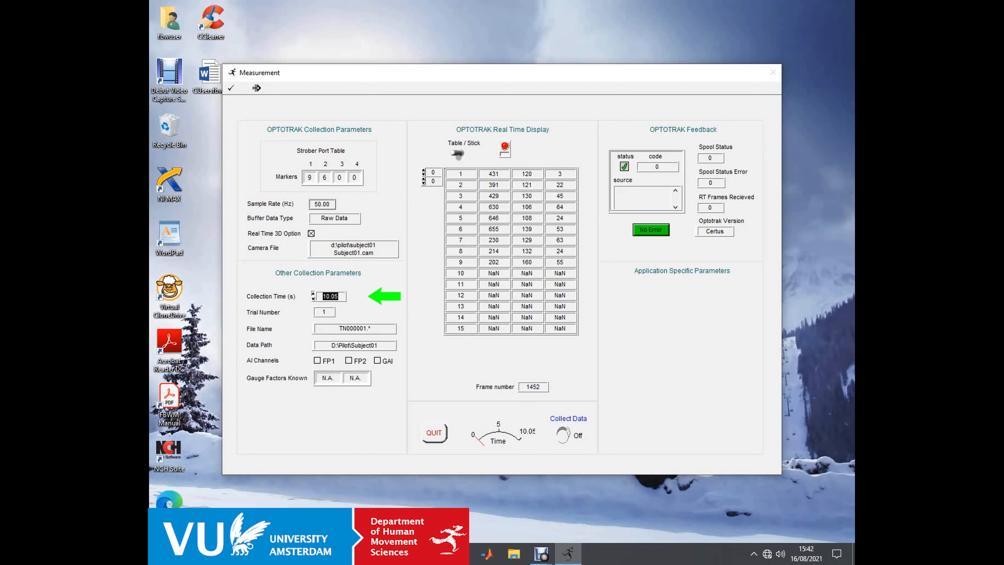
{"action": "key", "text": "Up"}
{"action": "type", "text": "50"}
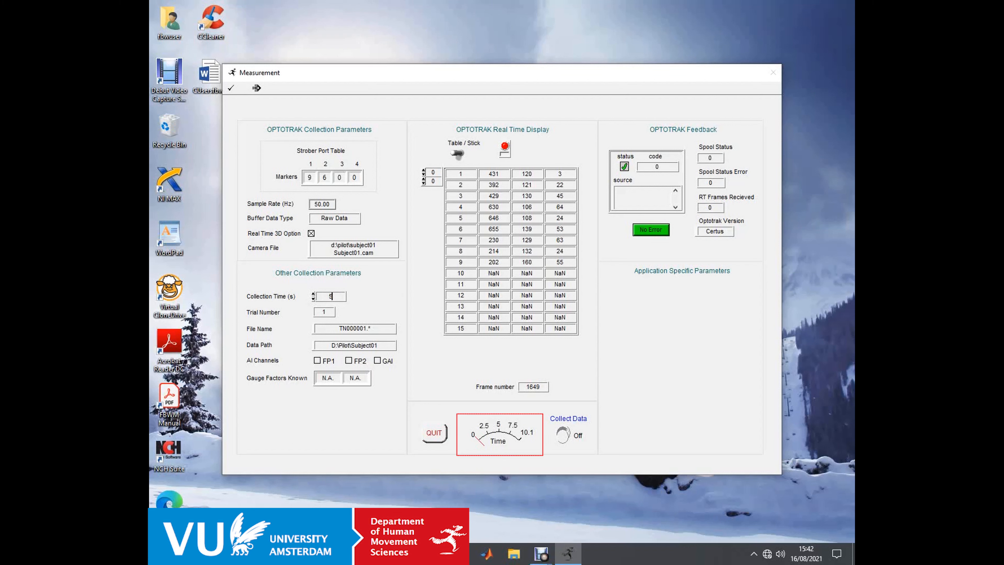
{"action": "key", "text": "Return"}
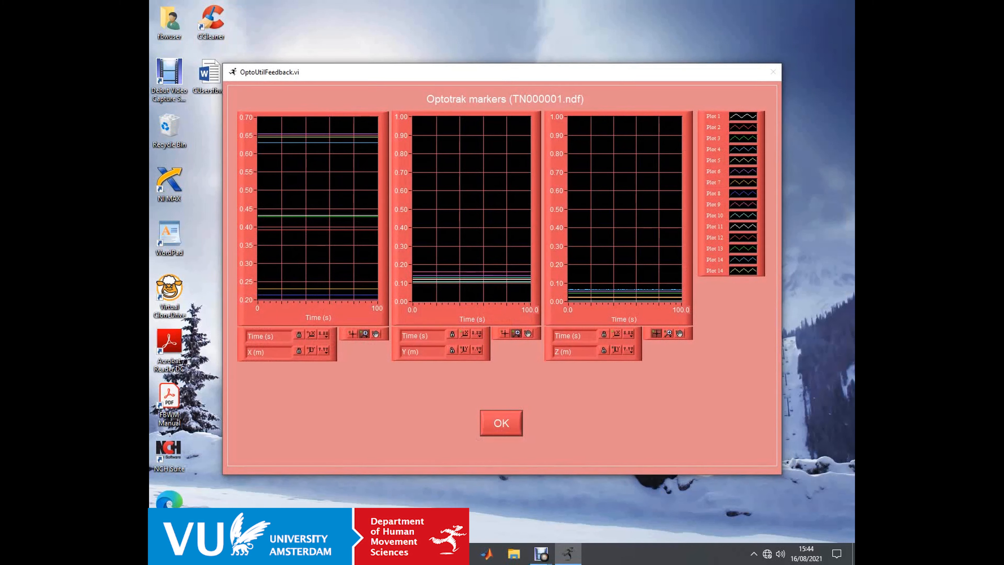
Step: Examine the X and Z position plots of the Optotrak markers for TN000001.ndf
{"action": "left_click_drag", "start_coordinate": [247, 351], "coordinate": [263, 352]}
{"action": "left_click_drag", "start_coordinate": [555, 352], "coordinate": [571, 352]}
{"action": "left_click", "coordinate": [563, 351]}
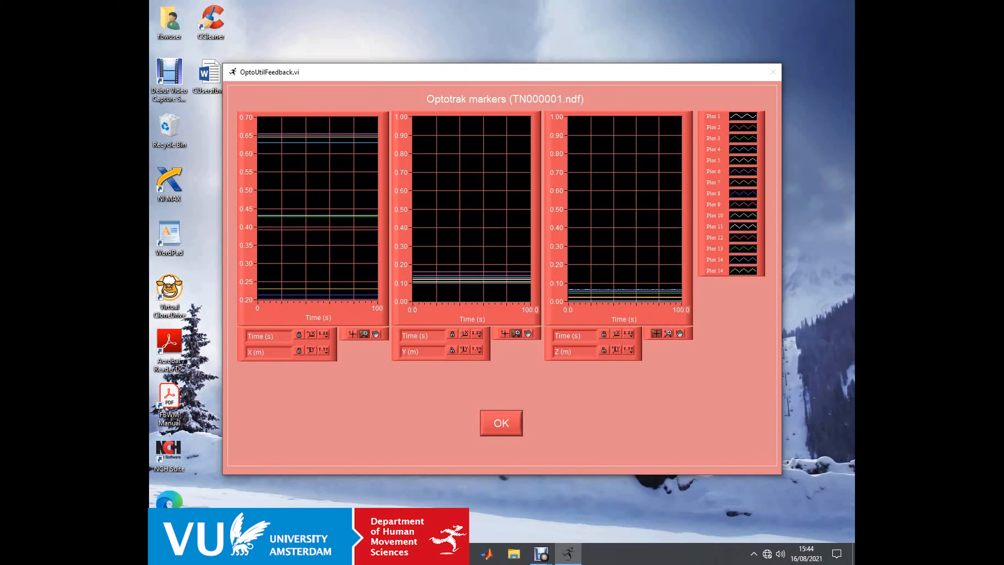